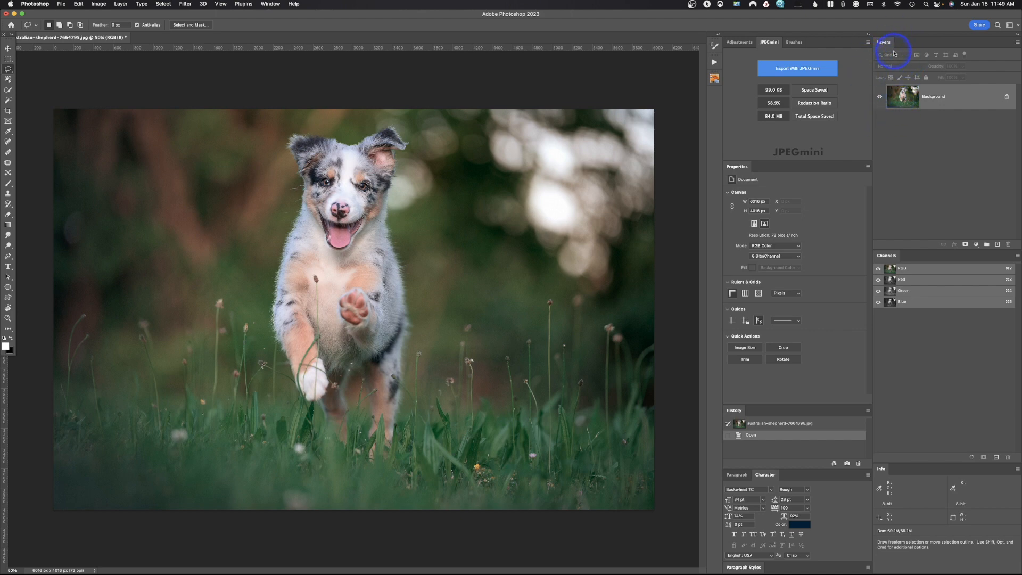
click(271, 4)
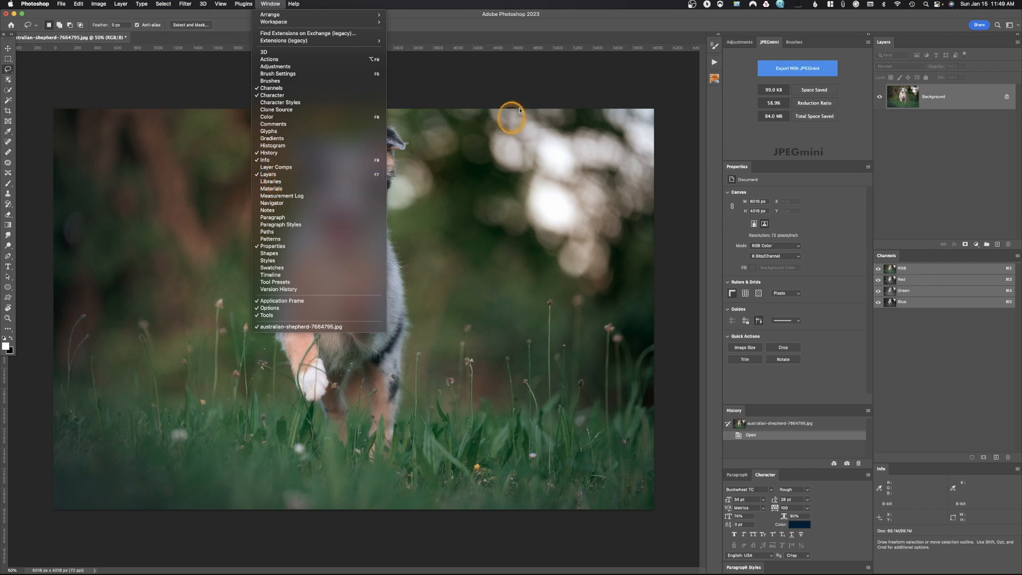
click(555, 71)
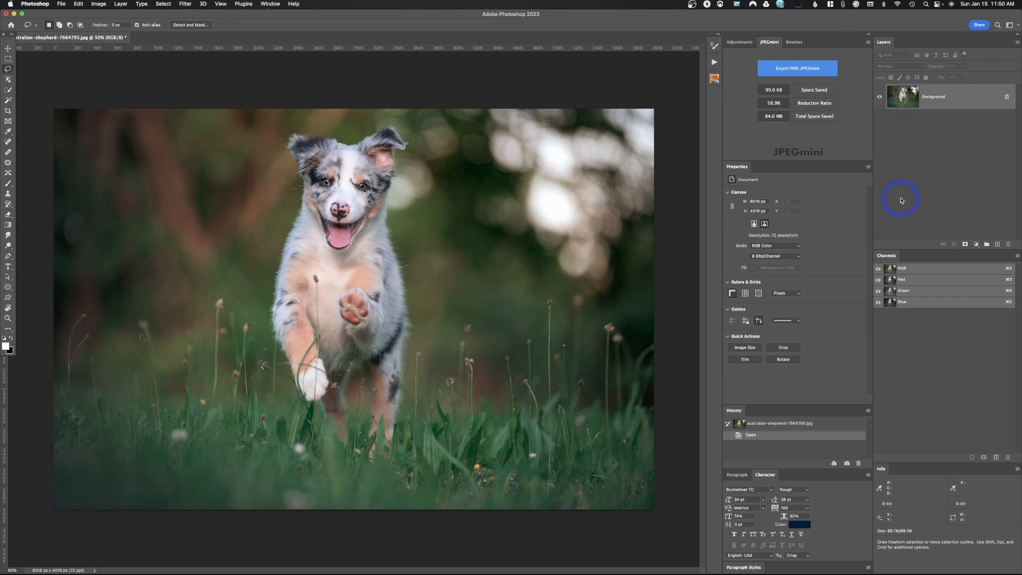
- Copy the Background to a new layer with a white layer mask and delete that masked copy
key(super+j)
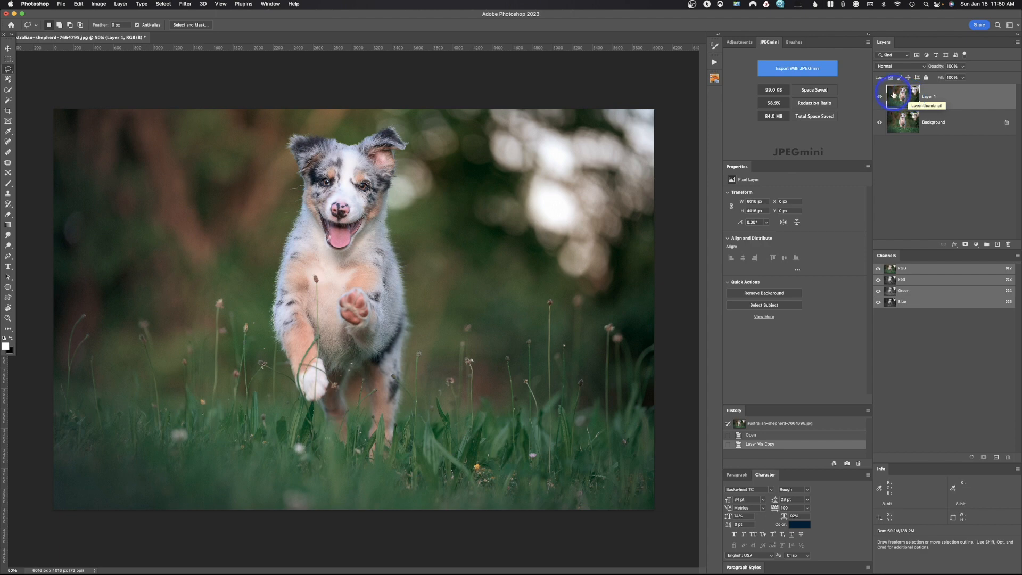
click(965, 244)
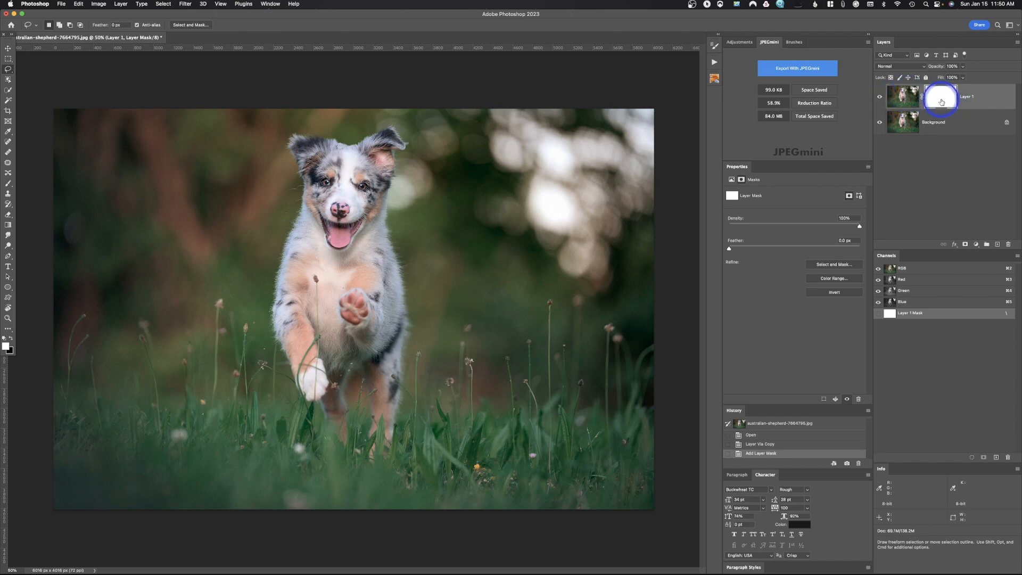
drag(946, 107, 1008, 244)
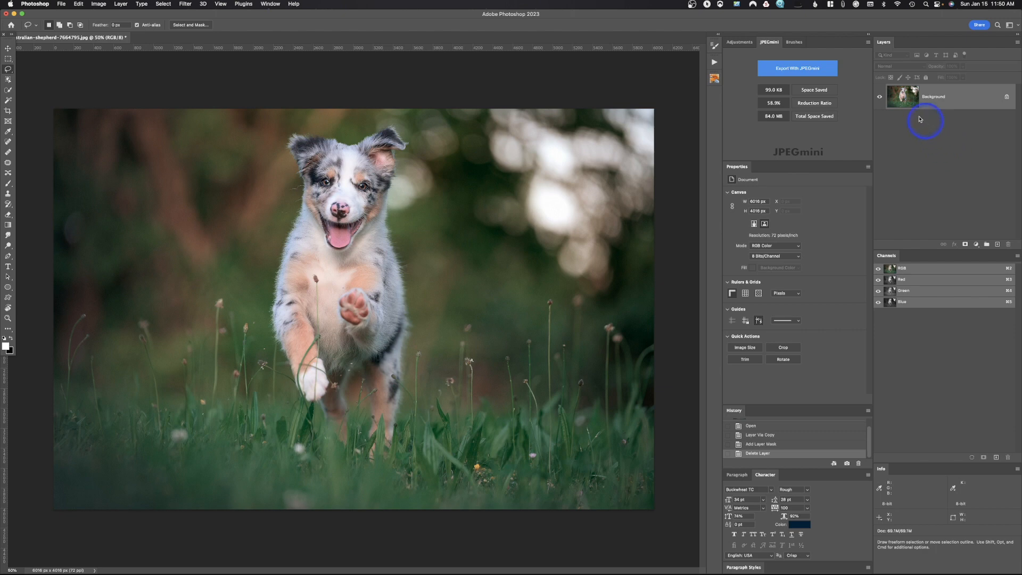
- Display the available adjustments for adding an adjustment layer to the image
click(741, 42)
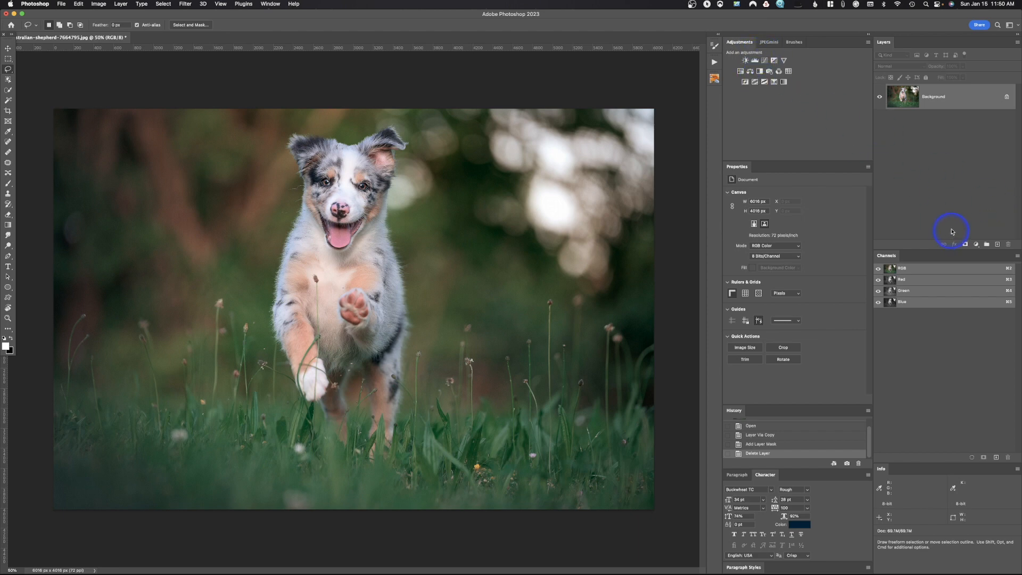
click(976, 244)
click(976, 245)
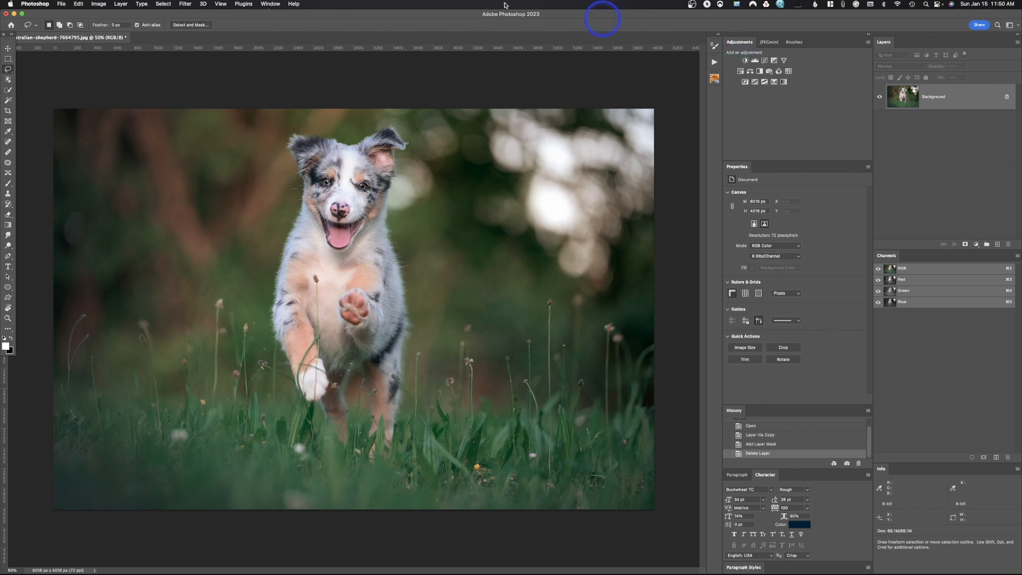
click(269, 4)
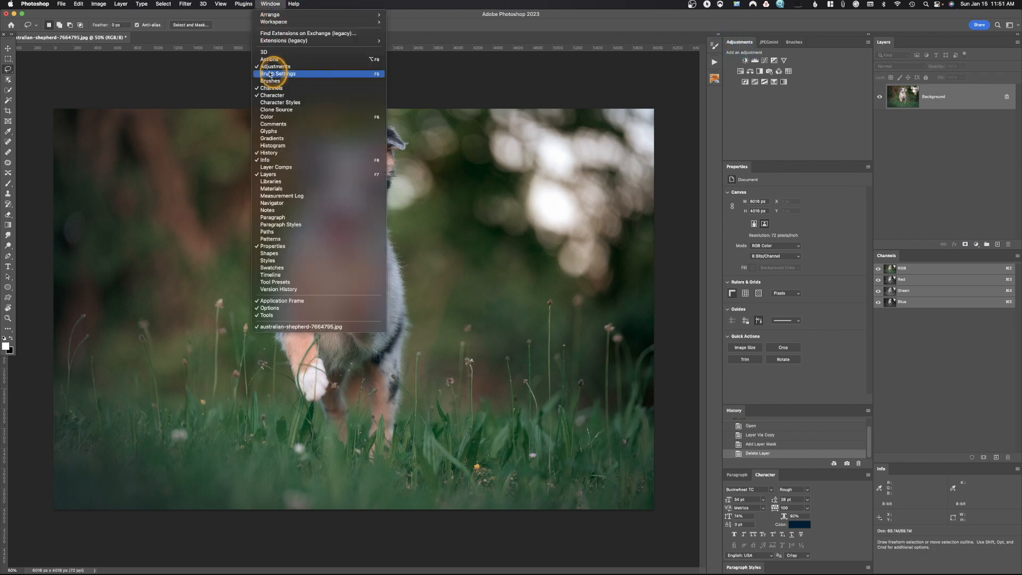
click(265, 3)
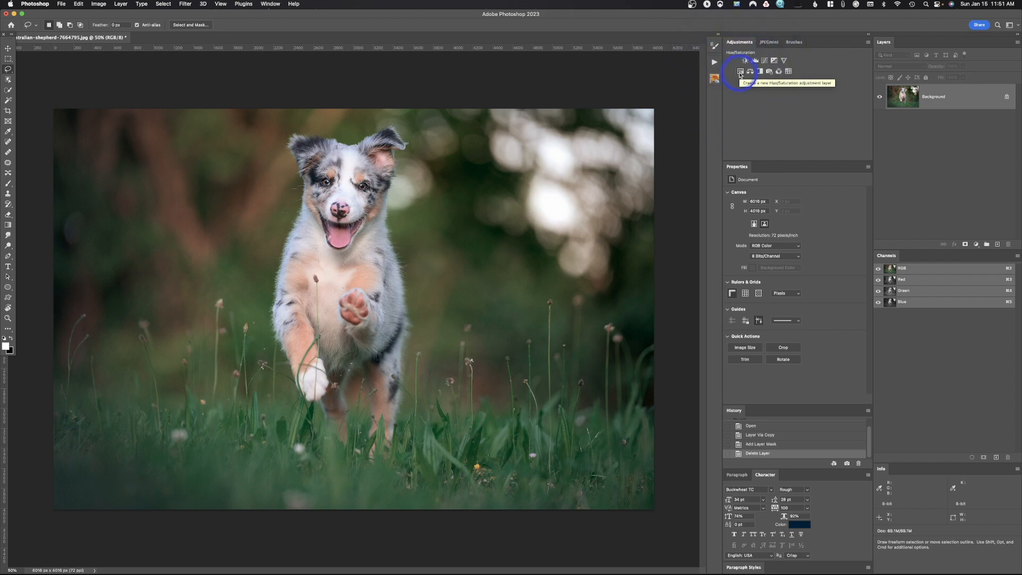
- Add a Hue/Saturation adjustment layer above the Background and set its saturation to -100
click(741, 73)
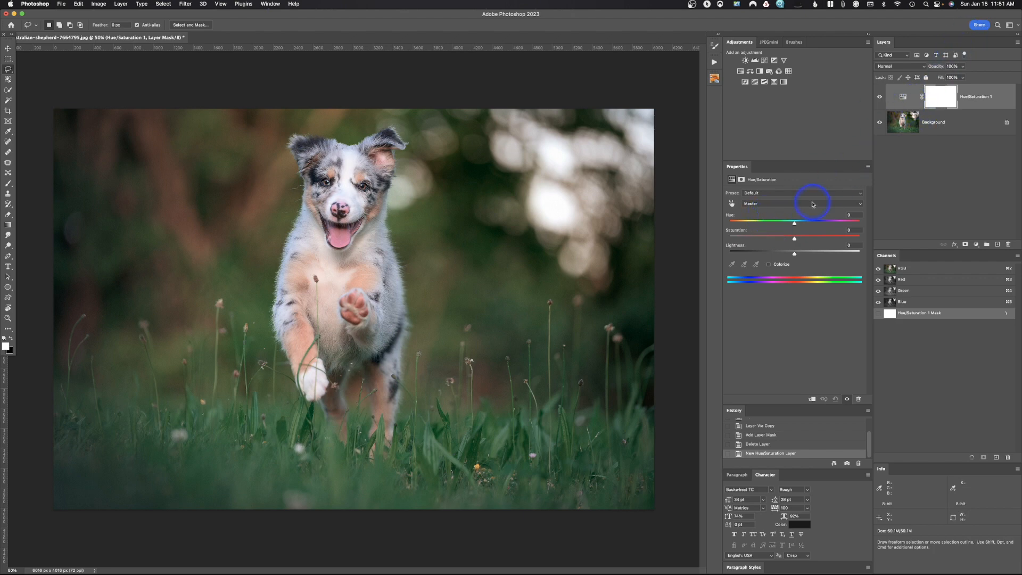
drag(793, 239, 718, 238)
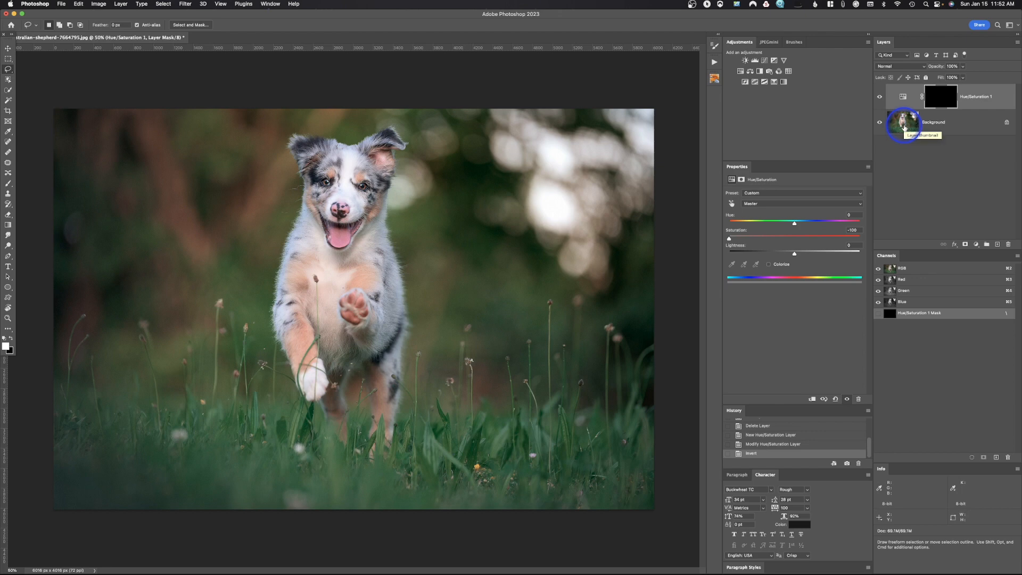
- Invert the Hue/Saturation layer's mask to white and back to black, switching between the adjustment and its mask
key(super+i)
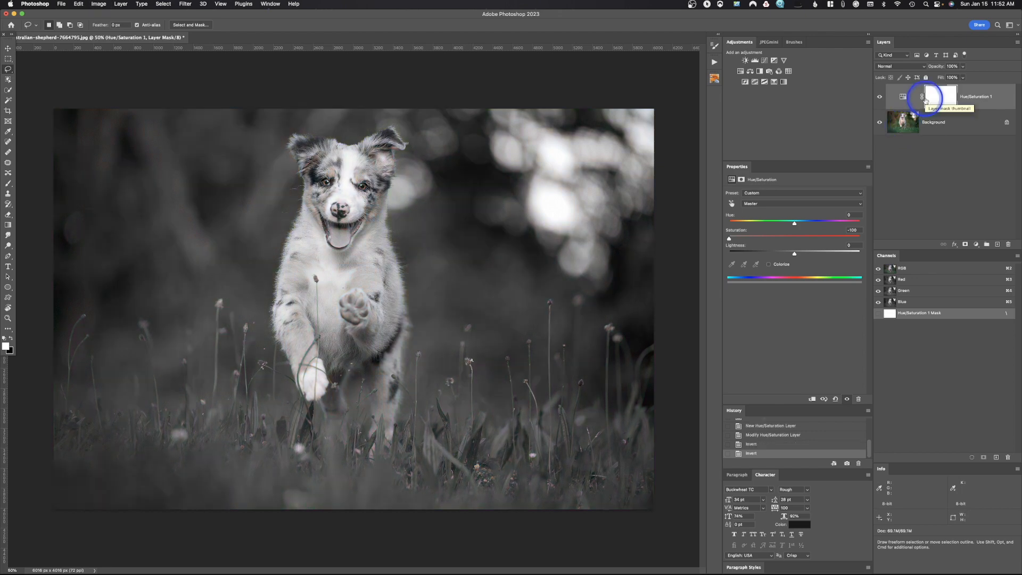
click(901, 98)
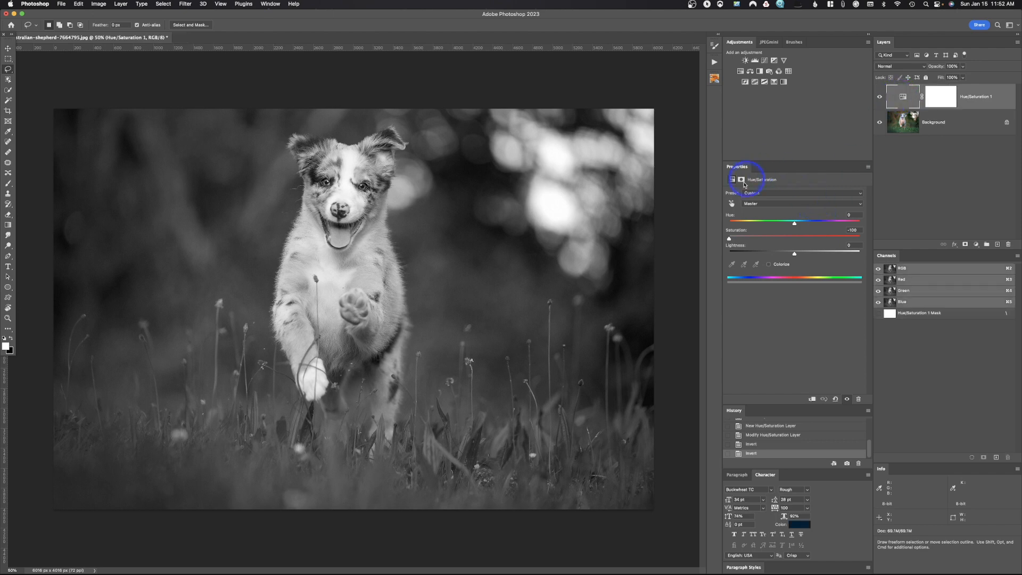
click(943, 98)
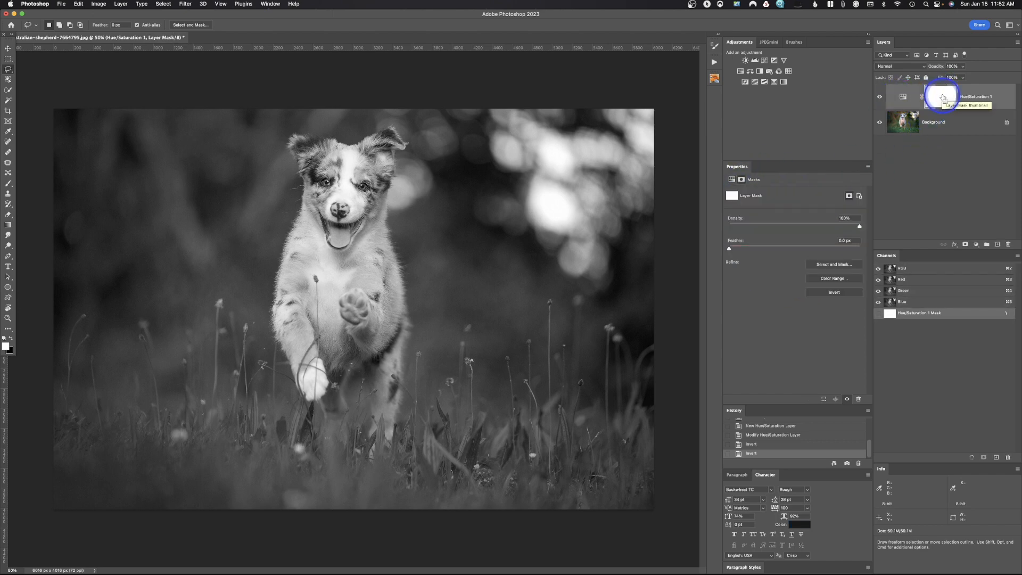
key(super+i)
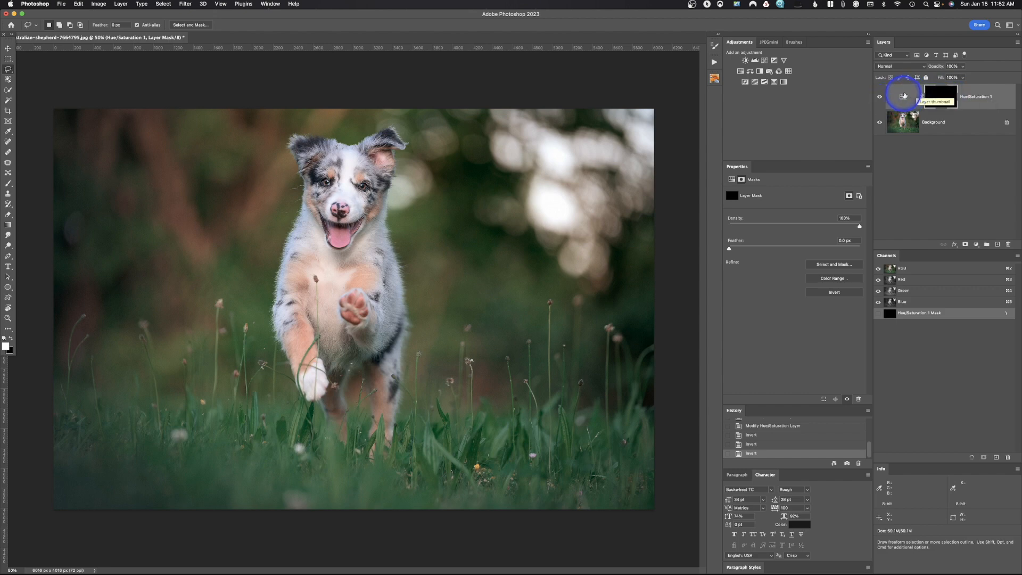
click(903, 96)
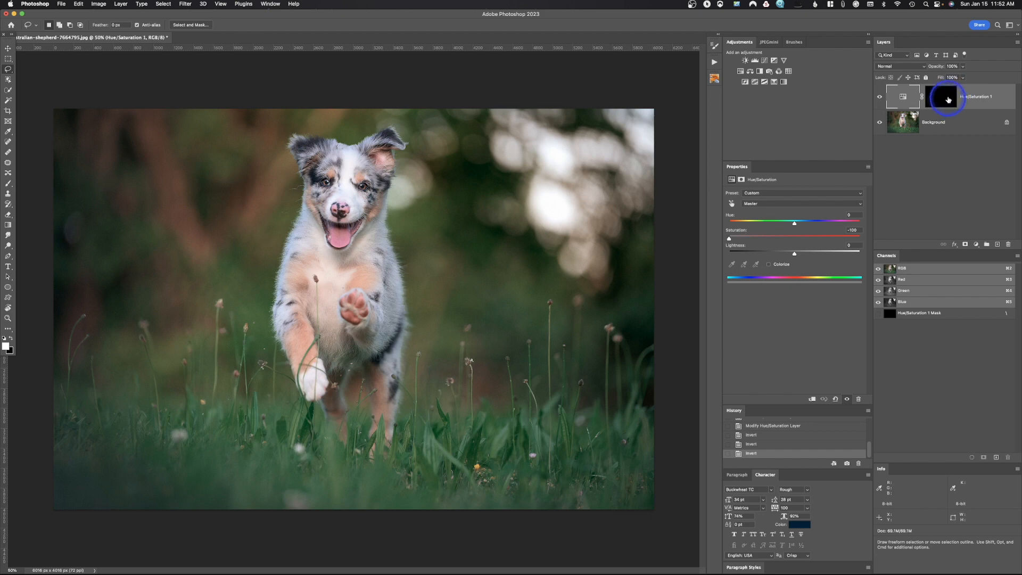
click(896, 95)
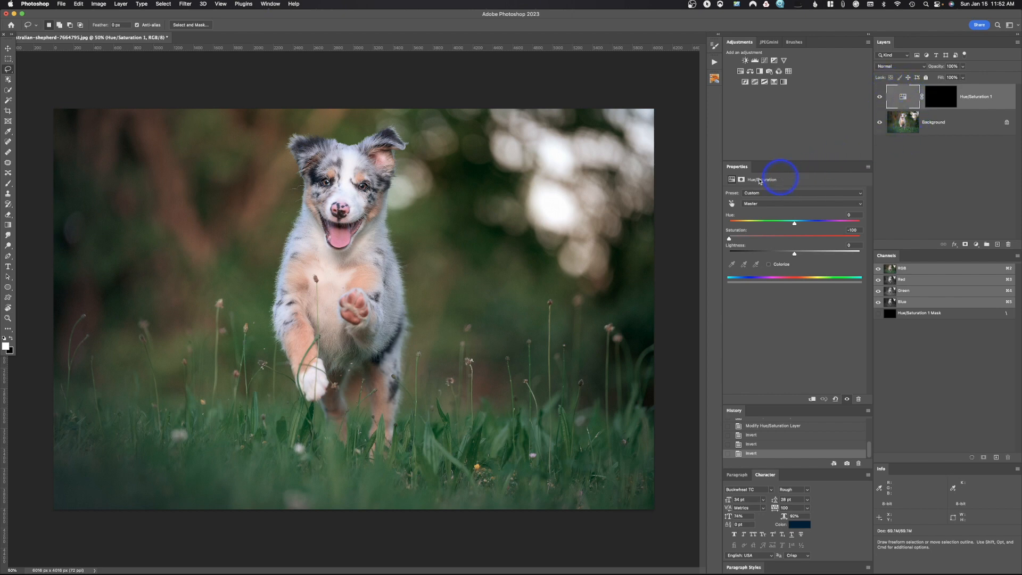
- Fill the right half of the Hue/Saturation mask with white at 100% opacity using a rectangular marquee selection, and deselect
click(946, 97)
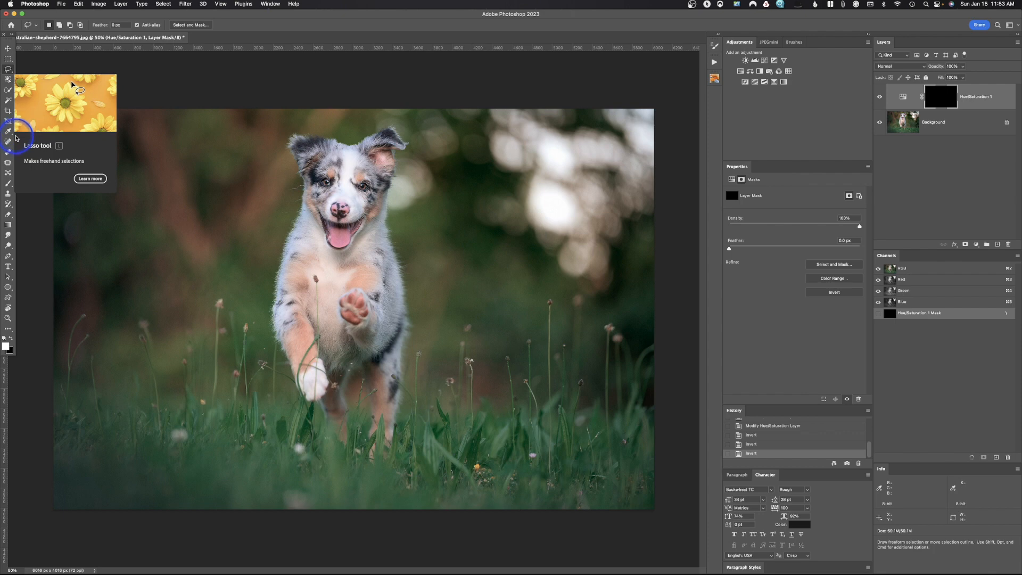
click(8, 59)
drag(342, 88, 725, 529)
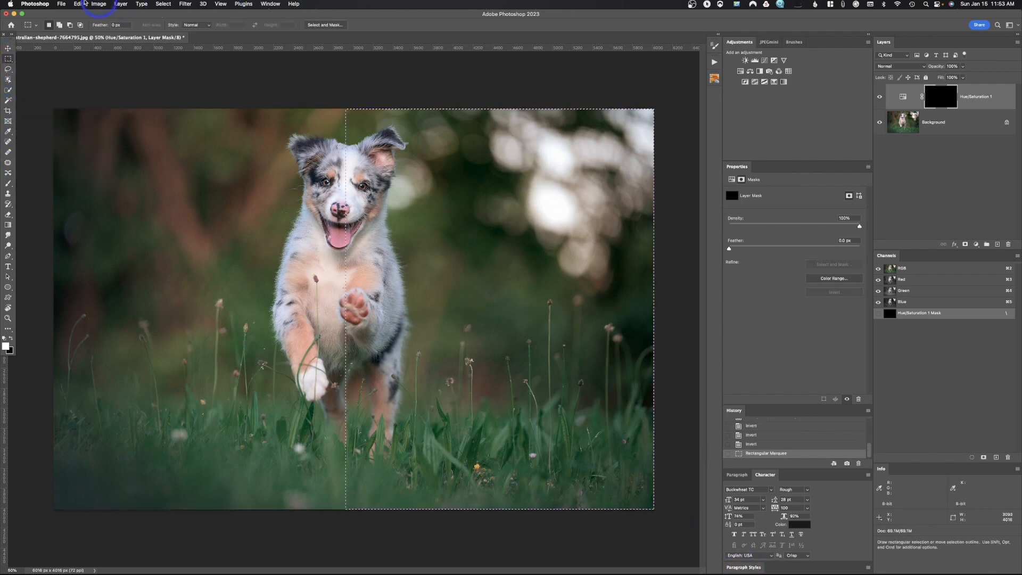
click(79, 4)
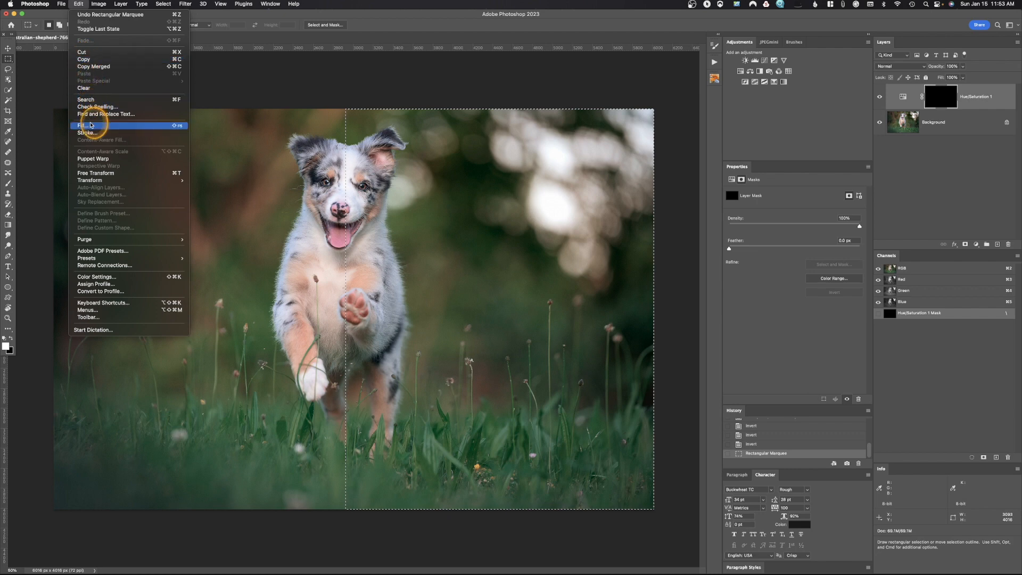
click(85, 125)
click(605, 145)
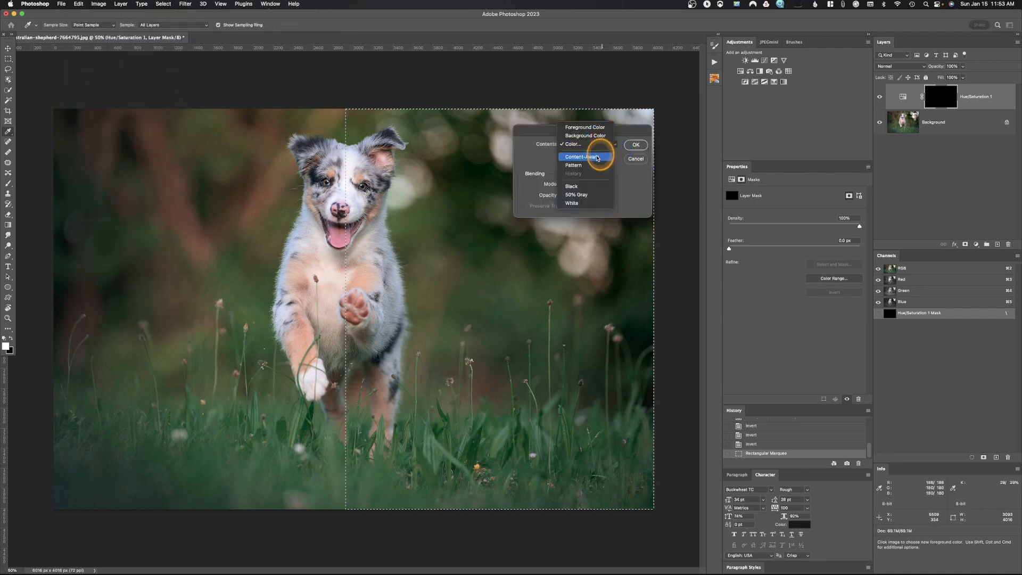
click(599, 196)
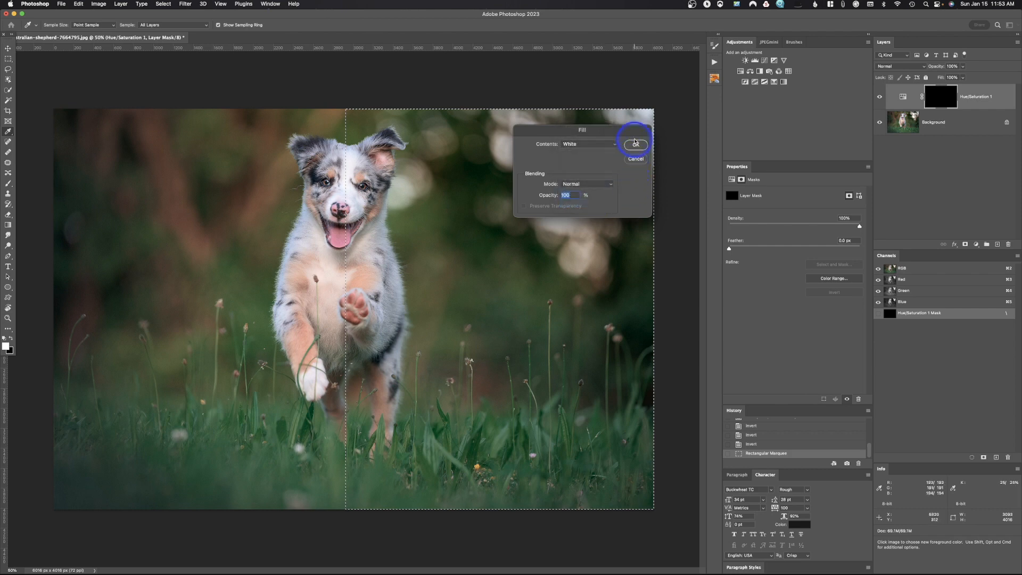
click(634, 144)
key(super+d)
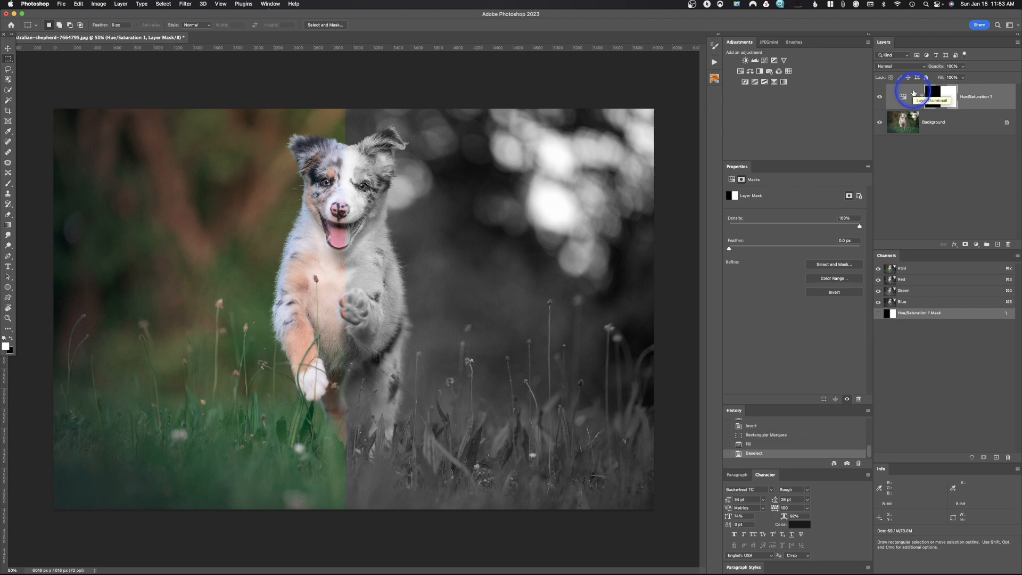
- Replace the Hue/Saturation layer with a Curves adjustment layer and darken the midtones with a curve point at input 143, output 117
drag(914, 93, 1009, 245)
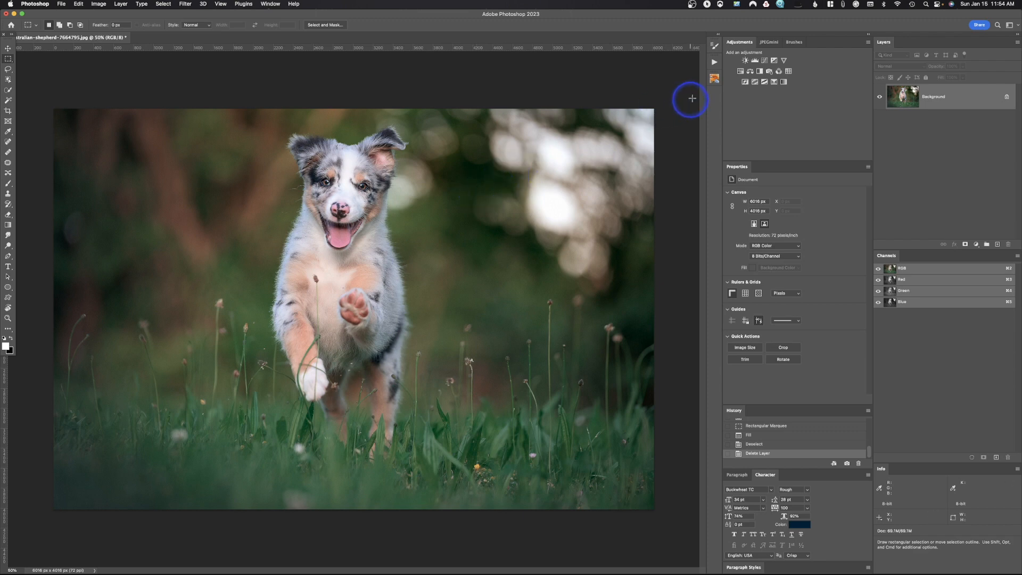
click(765, 61)
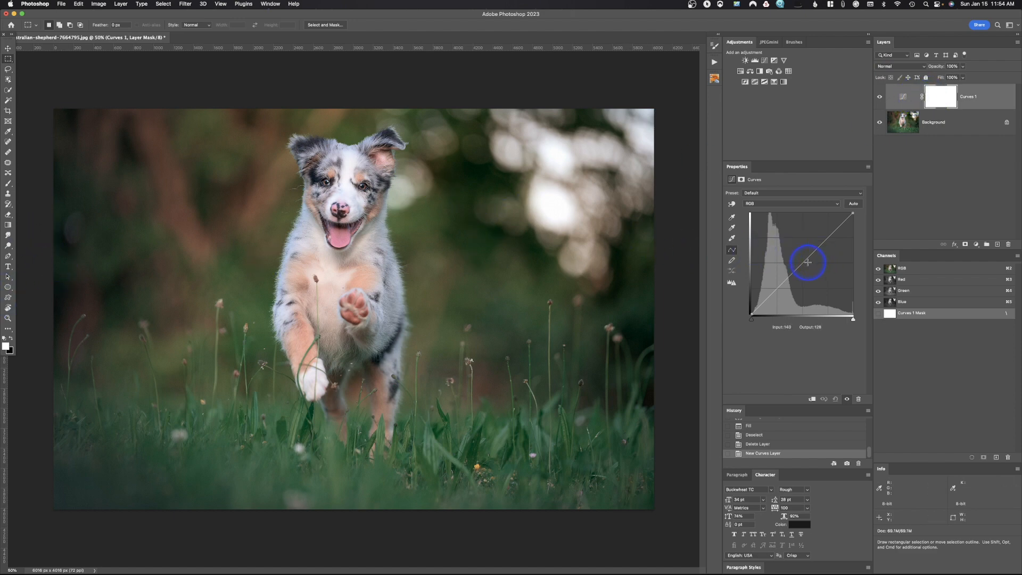
drag(806, 263, 809, 267)
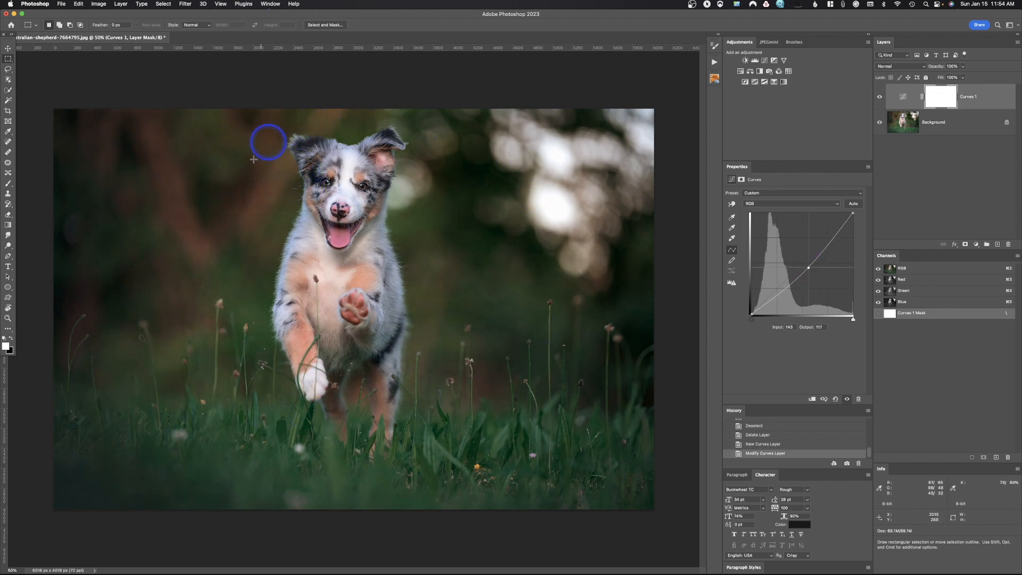
- Invert the Curves layer's mask to black and set up the Brush tool with a round tip at 100% opacity
click(937, 95)
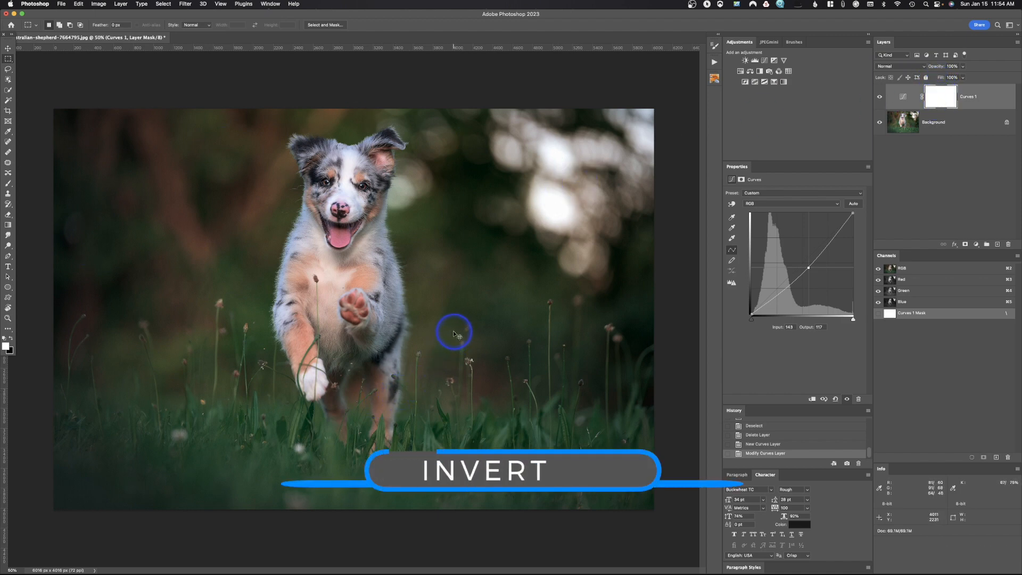
key(super+i)
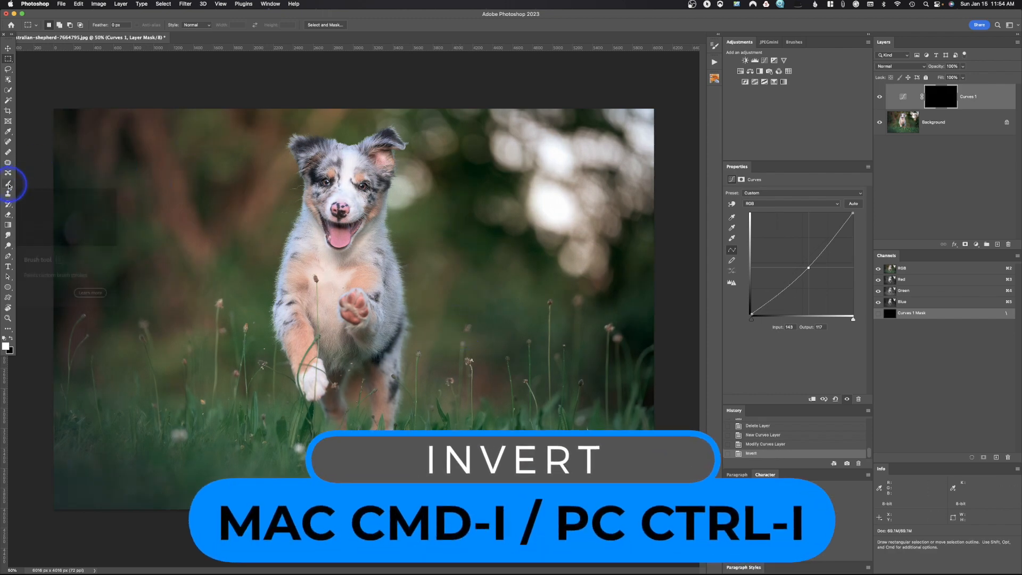
click(8, 184)
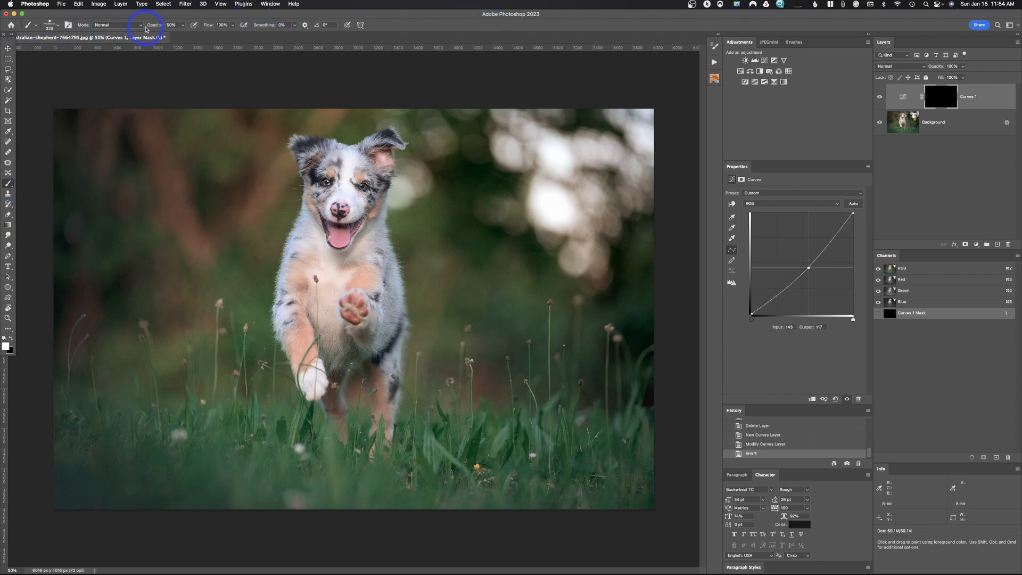
drag(157, 26, 221, 34)
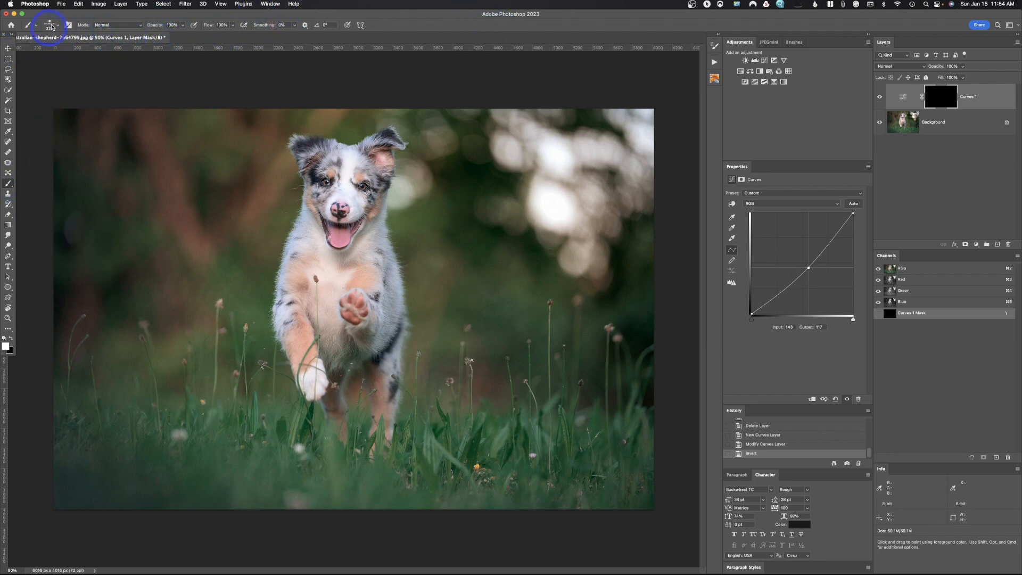
click(56, 25)
click(78, 101)
click(57, 25)
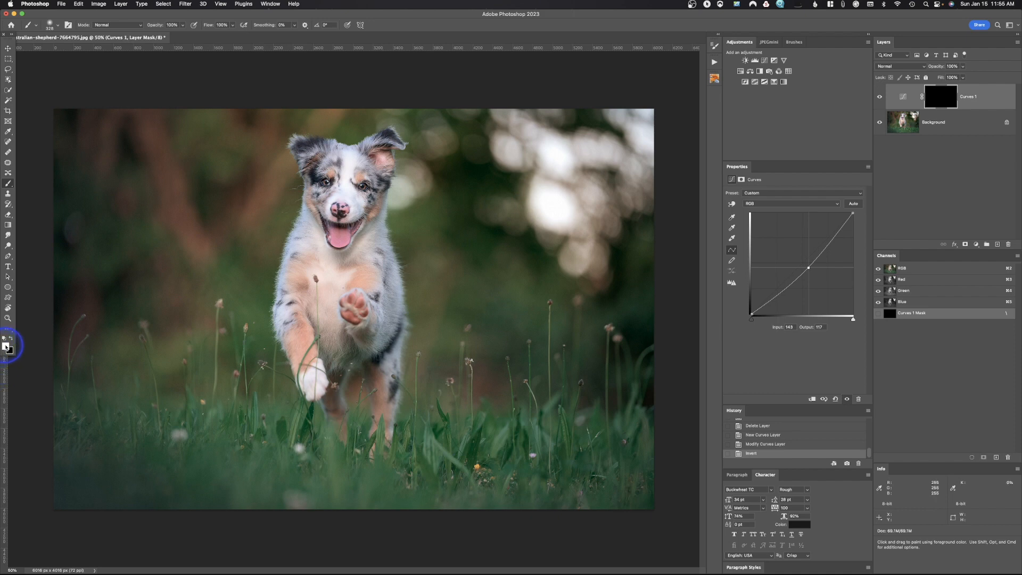
- Try painting with black on the Curves mask over the puppy's muzzle
key(x)
mouse_move(335, 209)
mouse_down()
mouse_move(348, 179)
mouse_move(333, 228)
mouse_up()
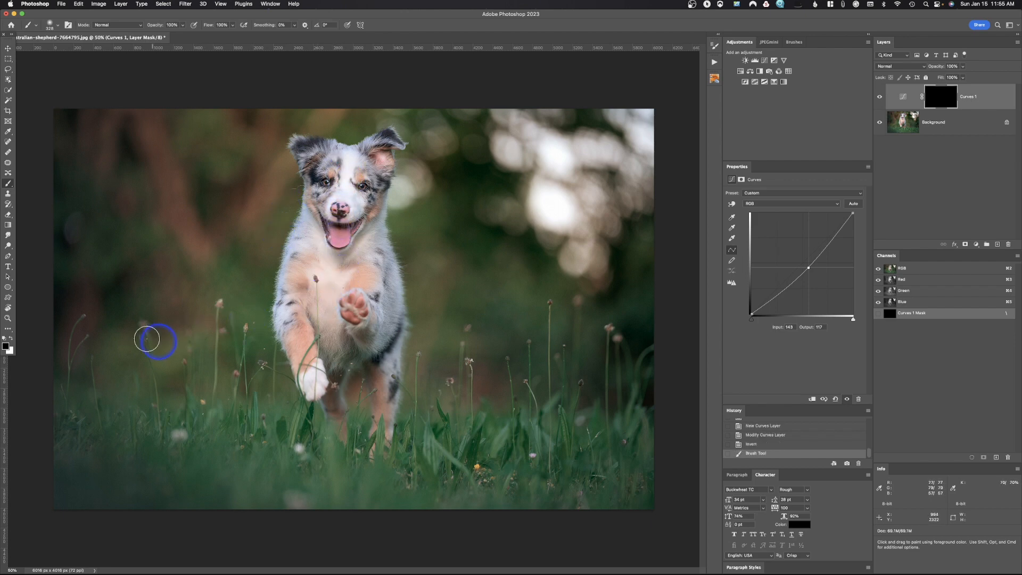
- Paint white on the Curves mask over the puppy's head and raised paw, and lower the curve point to input 174, output 81
click(10, 339)
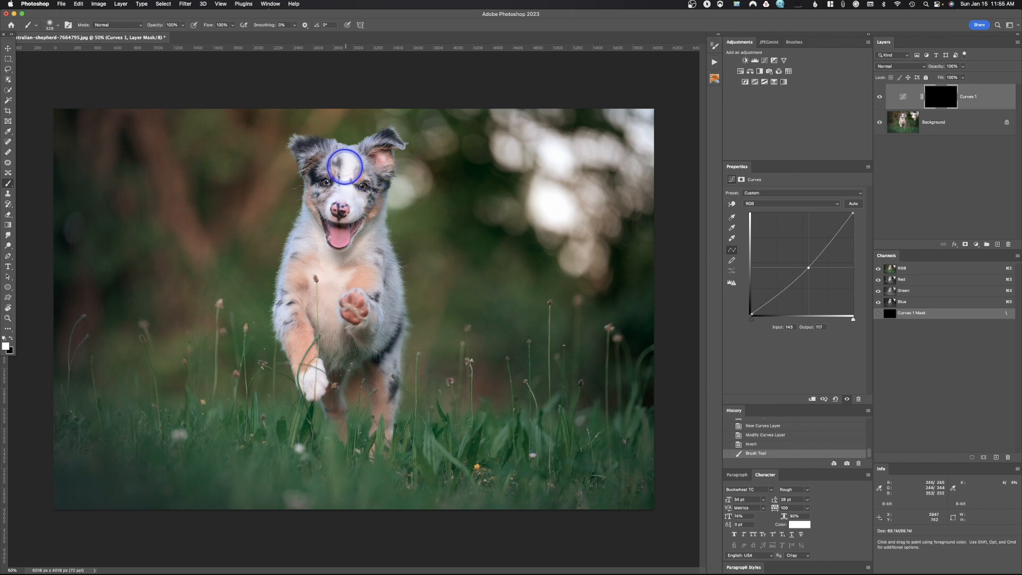
mouse_move(342, 158)
mouse_down()
mouse_move(332, 228)
mouse_move(347, 222)
mouse_move(369, 162)
mouse_move(302, 152)
mouse_move(340, 168)
mouse_move(380, 148)
mouse_move(345, 233)
mouse_move(334, 232)
mouse_move(323, 197)
mouse_up()
drag(811, 269, 821, 281)
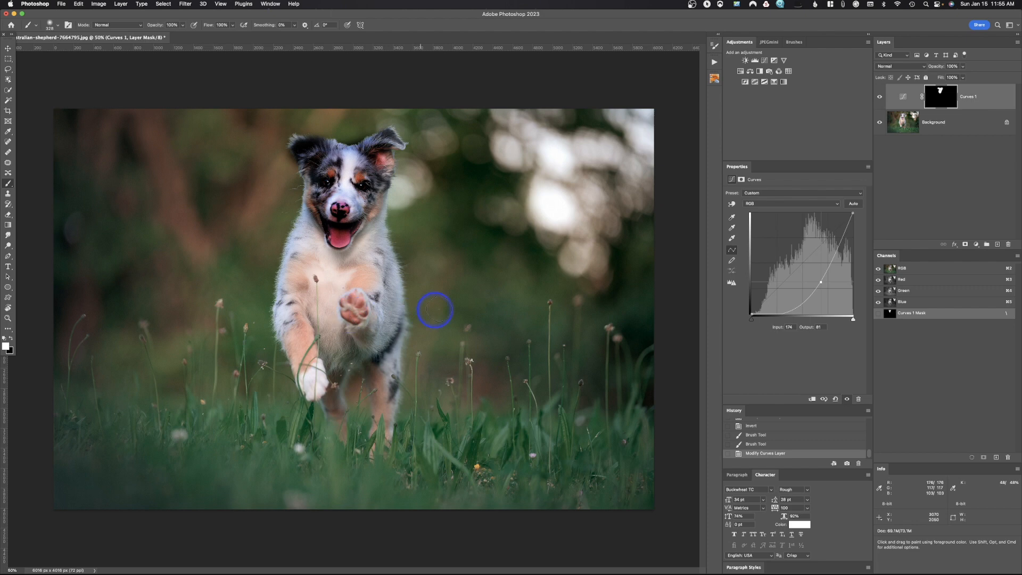
drag(353, 305, 373, 319)
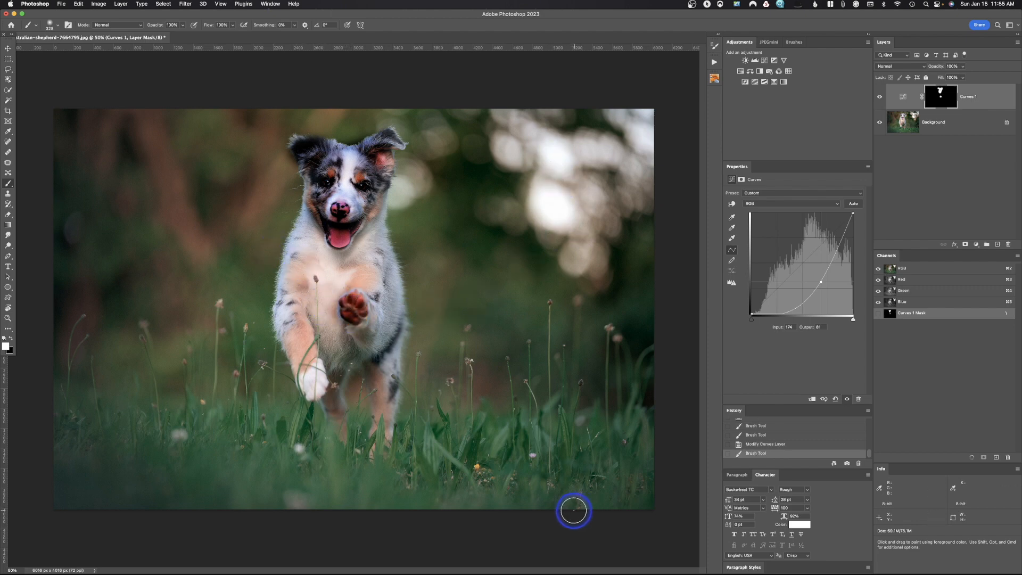
- Display the Curves mask on its own, paint white over the gaps in the head area, and return to the image
alt+click(944, 95)
drag(347, 184, 329, 199)
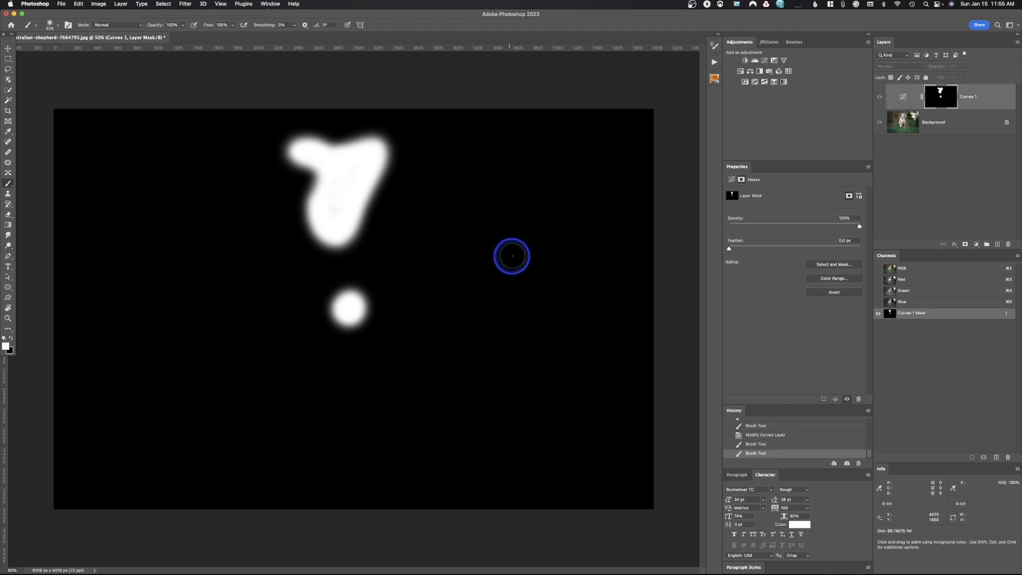
alt+click(931, 101)
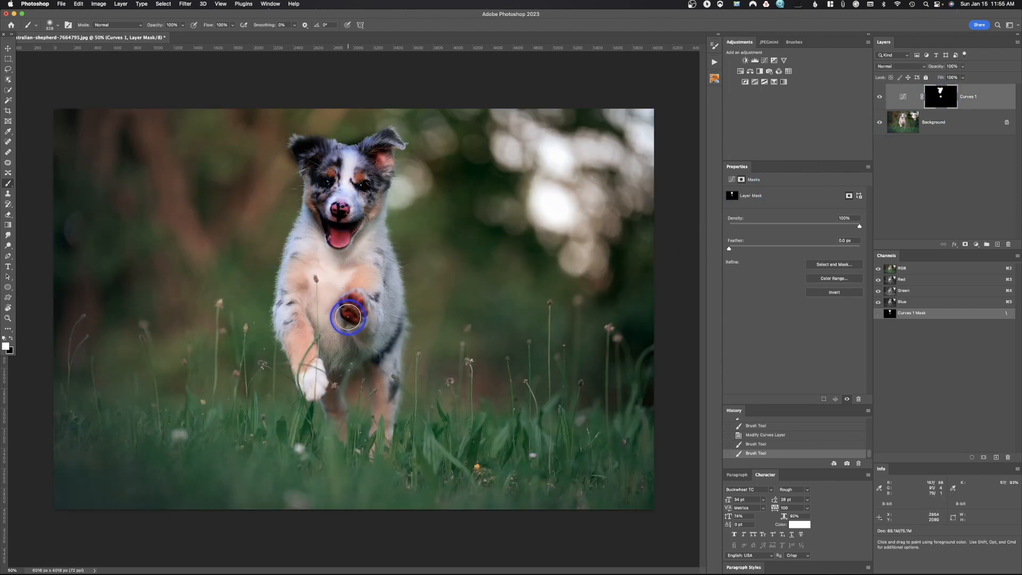
- Paint black on the Curves mask over the puppy's raised paw, head and ears to remove the darkening there
click(12, 338)
mouse_move(369, 300)
mouse_down()
mouse_move(341, 306)
mouse_move(367, 319)
mouse_up()
mouse_move(299, 145)
mouse_down()
mouse_move(363, 149)
mouse_move(389, 132)
mouse_move(394, 156)
mouse_move(356, 235)
mouse_move(321, 242)
mouse_move(319, 169)
mouse_move(311, 178)
mouse_move(301, 155)
mouse_move(333, 208)
mouse_move(392, 155)
mouse_move(323, 164)
mouse_move(306, 147)
mouse_move(389, 134)
mouse_move(381, 200)
mouse_move(340, 255)
mouse_move(300, 175)
mouse_move(300, 141)
mouse_move(370, 180)
mouse_move(340, 210)
mouse_move(387, 205)
mouse_up()
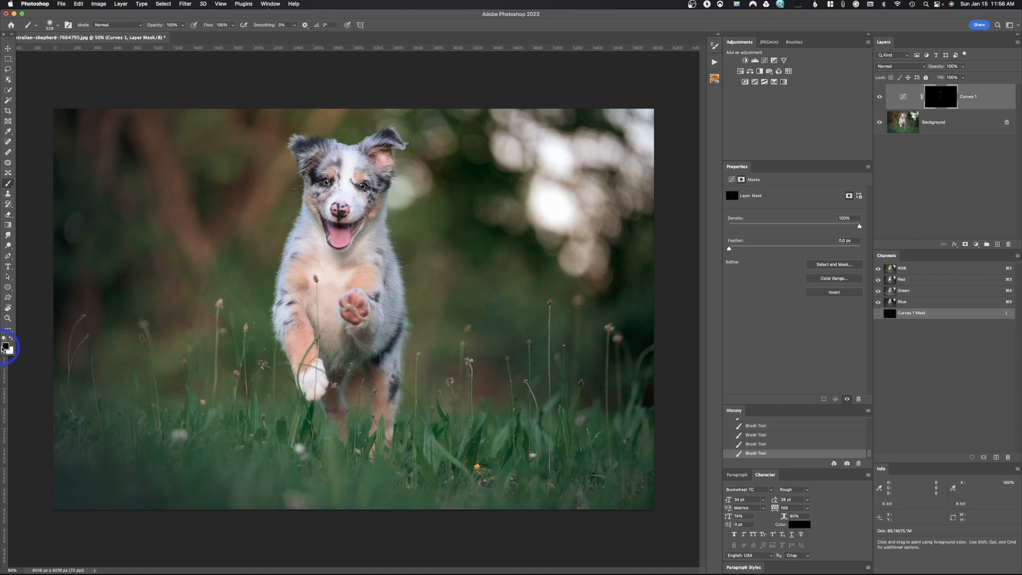
- Switch back to white and paint the Curves mask over the puppy's chest and extended front leg
click(10, 339)
mouse_move(344, 358)
mouse_down()
mouse_move(310, 378)
mouse_move(314, 394)
mouse_move(292, 272)
mouse_move(290, 324)
mouse_move(309, 194)
mouse_move(298, 280)
mouse_move(309, 239)
mouse_move(301, 274)
mouse_move(323, 265)
mouse_move(318, 311)
mouse_move(334, 281)
mouse_up()
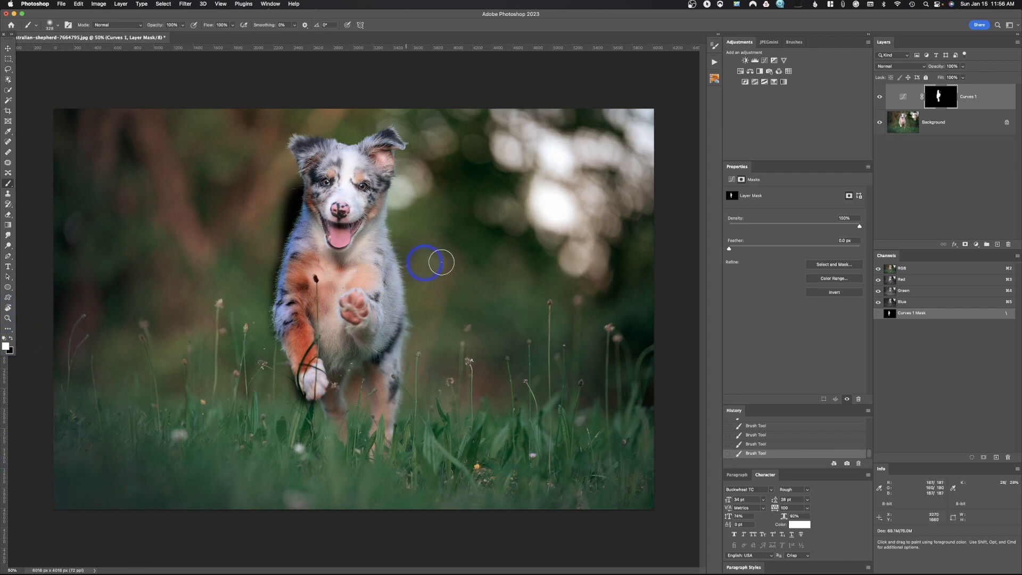
- Replace the Curves layer with a new Curves adjustment layer and set a curve point at input 150, output 133
drag(896, 91, 1008, 247)
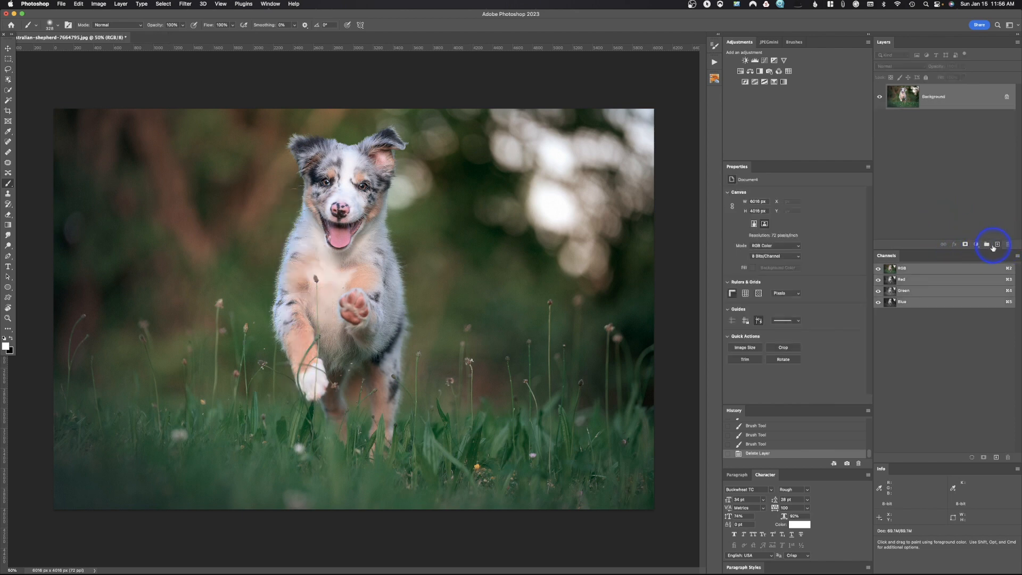
click(765, 61)
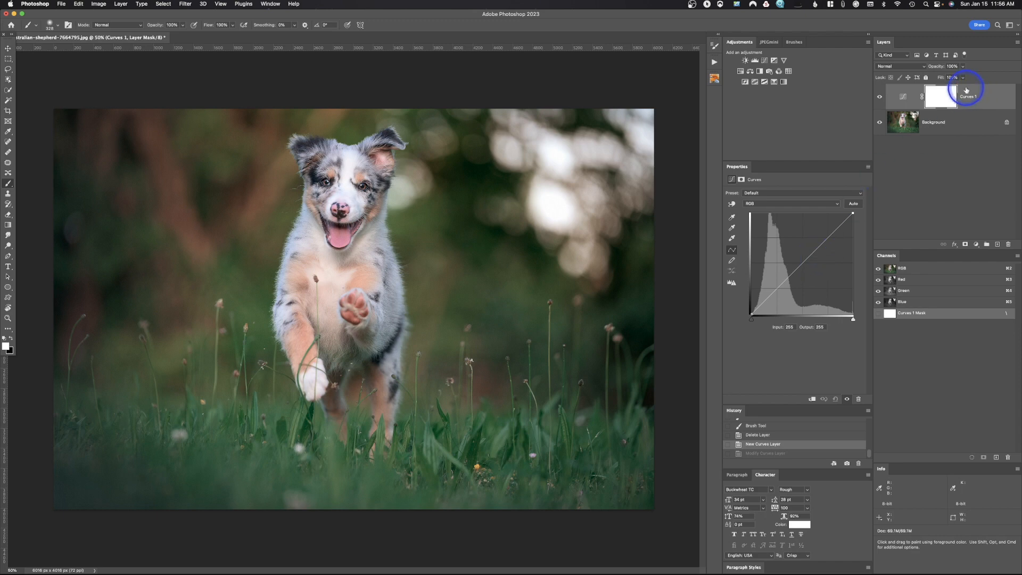
drag(813, 259, 811, 261)
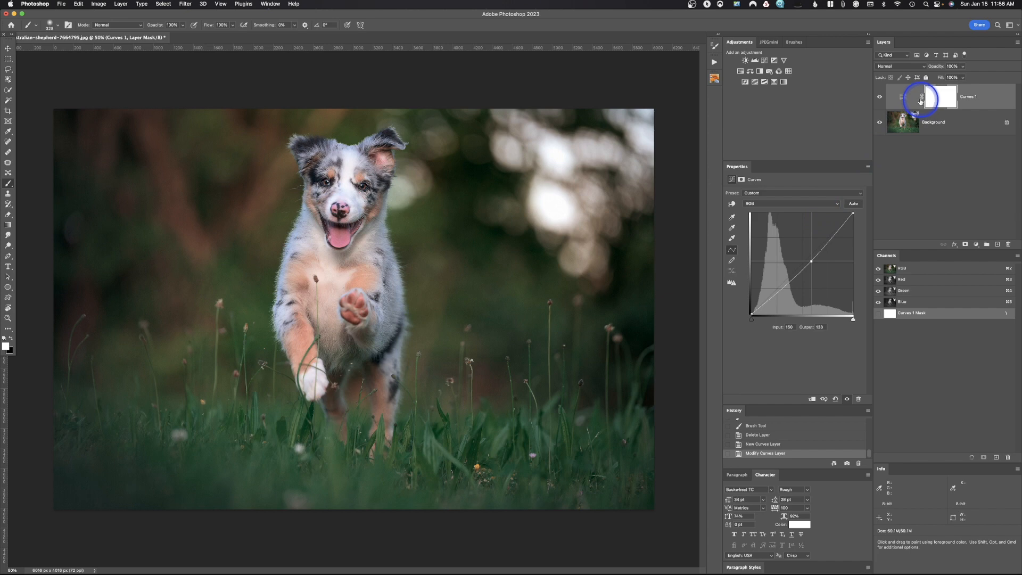
- Invert the new Curves mask to black and paint white over the puppy's forehead and face
key(super+i)
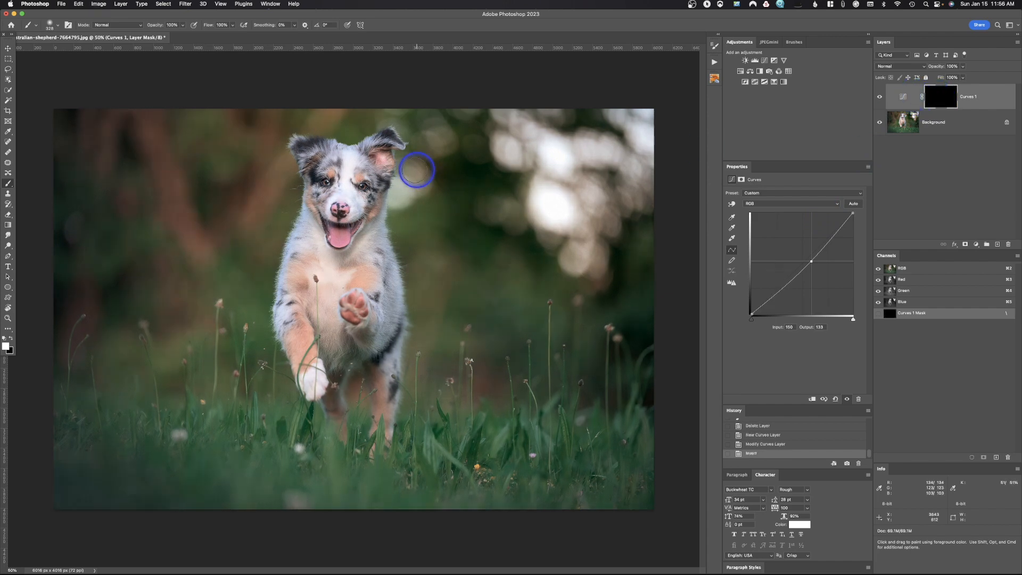
mouse_move(338, 166)
mouse_down()
mouse_move(332, 237)
mouse_move(361, 161)
mouse_move(322, 153)
mouse_move(345, 161)
mouse_up()
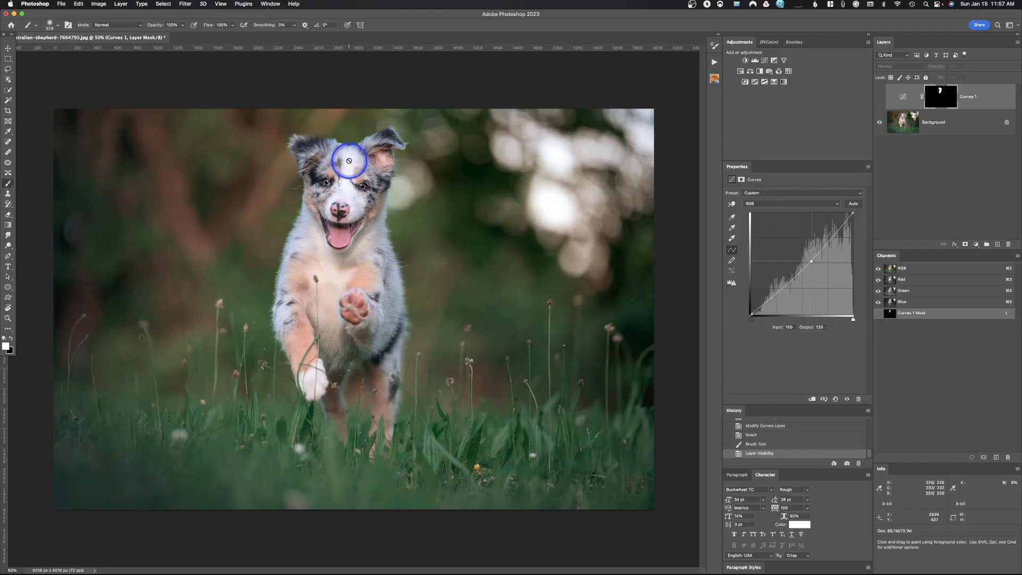
- Draw a freehand Lasso selection with a 55 px feather around the puppy's head and ears
click(8, 69)
double_click(115, 25)
text(55)
mouse_move(350, 145)
mouse_down()
mouse_move(298, 141)
mouse_move(311, 202)
mouse_up()
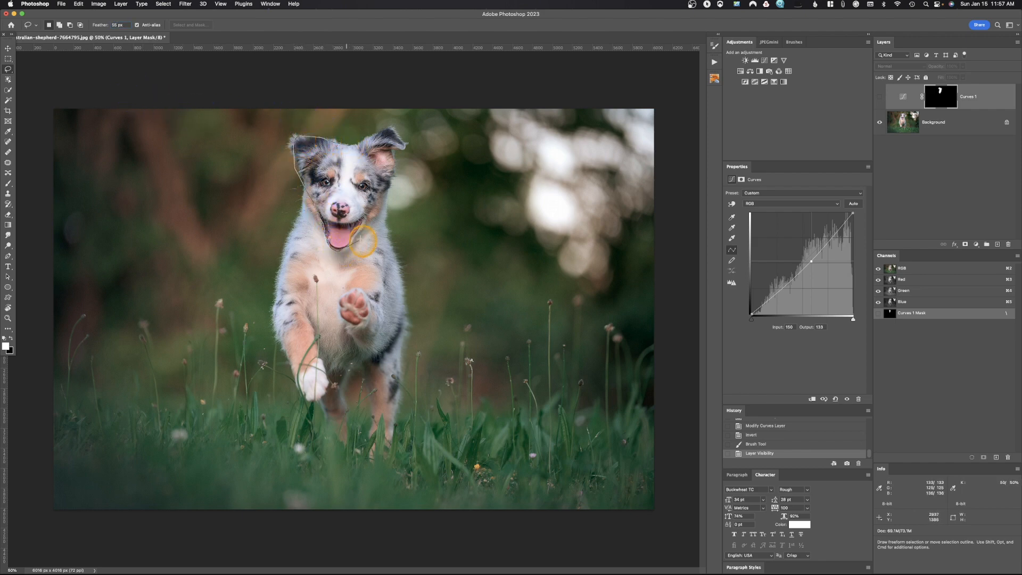
mouse_move(377, 211)
mouse_down()
mouse_move(406, 141)
mouse_move(386, 127)
mouse_move(353, 141)
mouse_up()
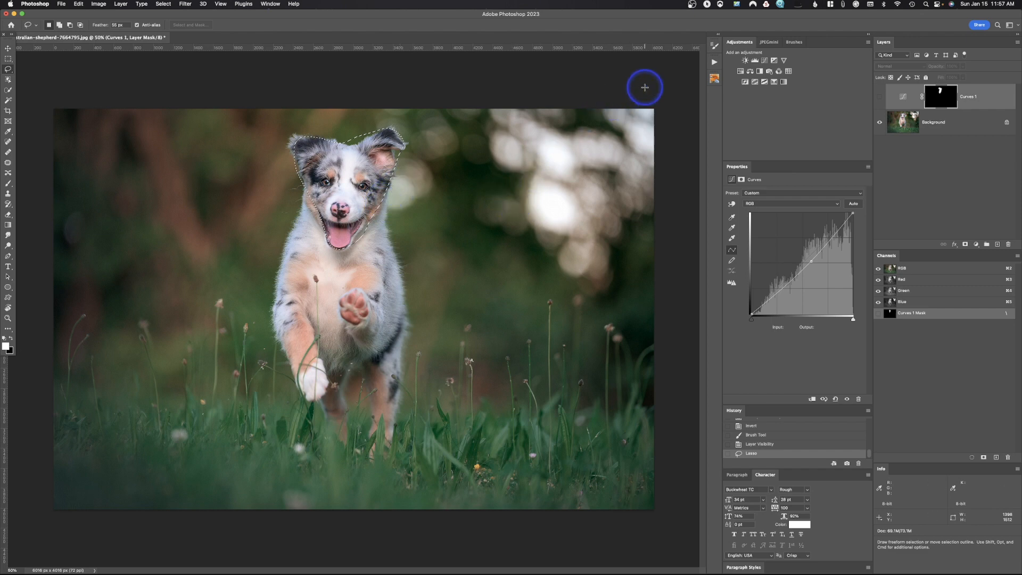
- Add a second Curves layer masked by the head selection, inspect its mask, and bend the curve down to darken the head
click(765, 60)
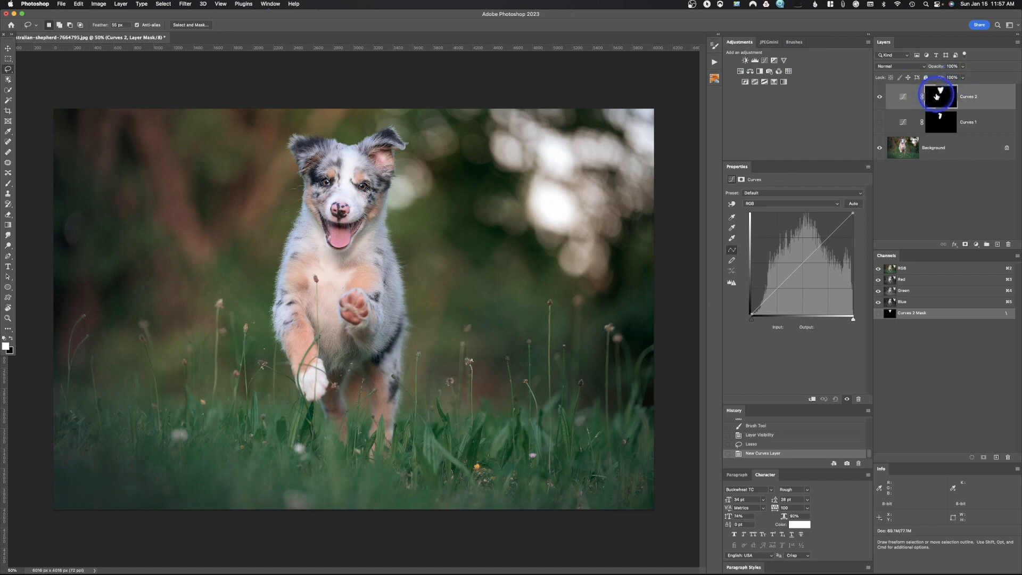
alt+click(937, 96)
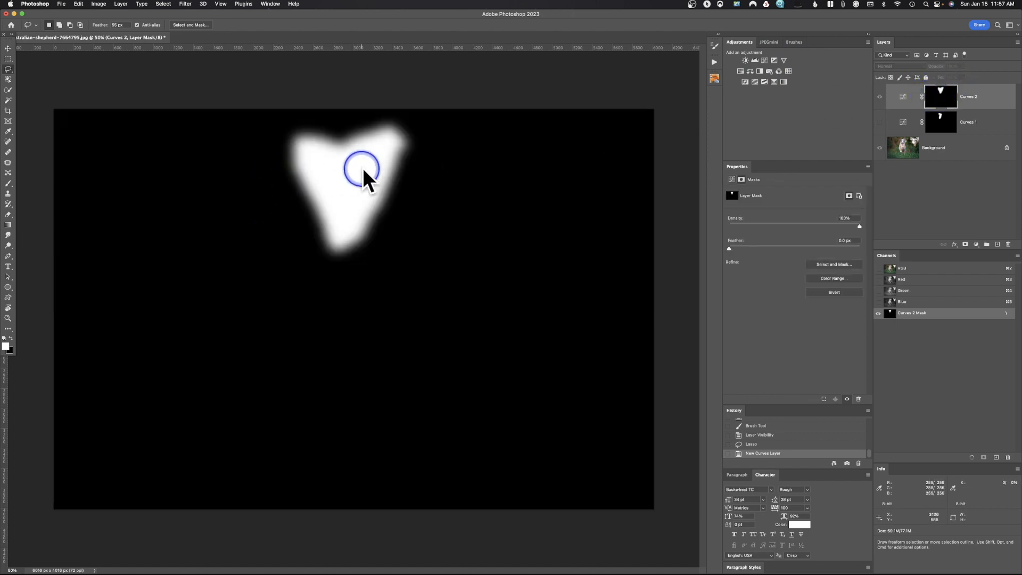
alt+click(941, 101)
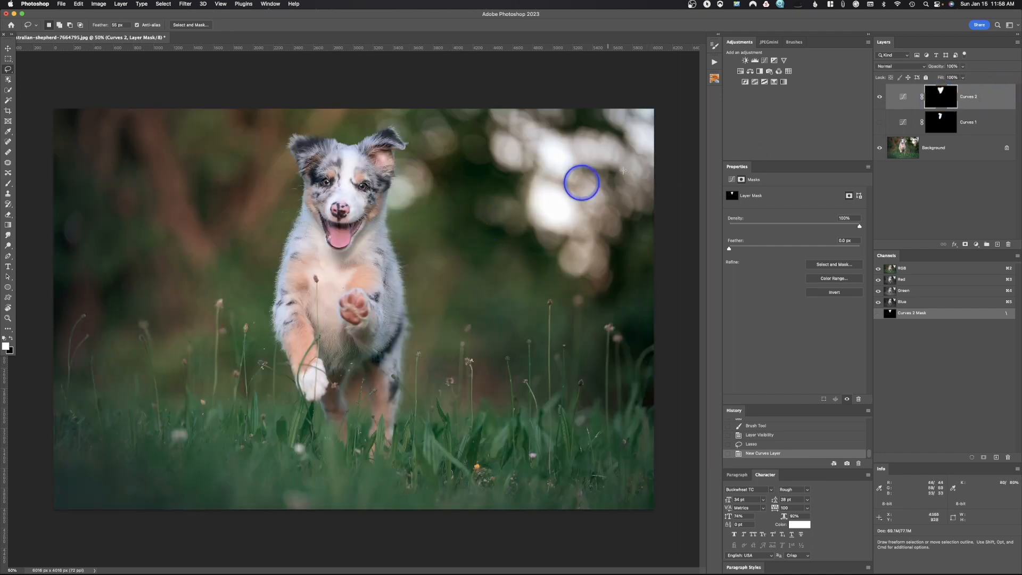
click(904, 99)
mouse_move(813, 253)
mouse_down()
mouse_move(835, 277)
mouse_move(818, 264)
mouse_up()
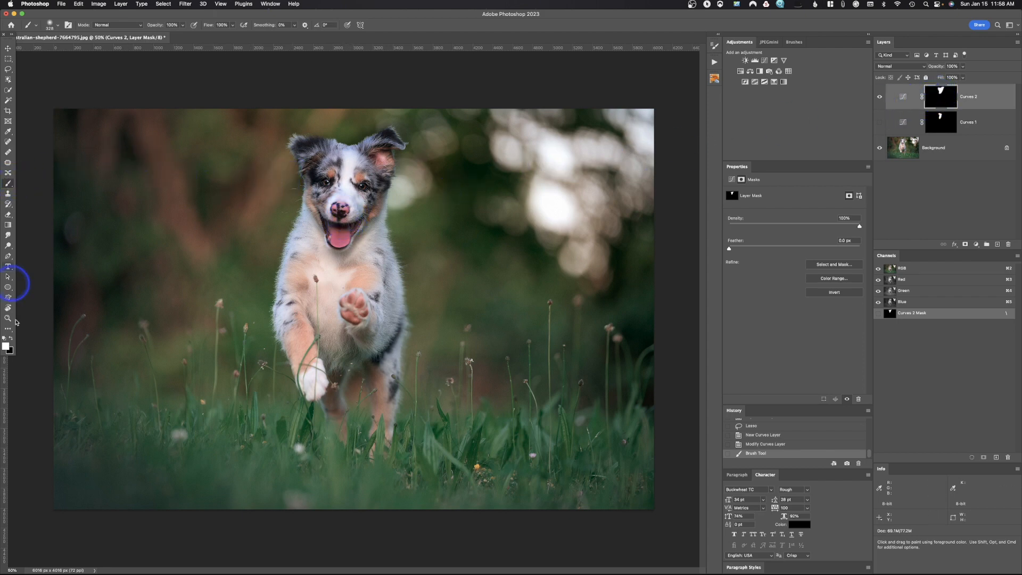
- Paint black on the Curves 2 mask over the puppy's ear and face, and hide that layer
mouse_move(391, 144)
mouse_down()
mouse_move(327, 250)
mouse_move(328, 200)
mouse_move(399, 100)
mouse_move(319, 249)
mouse_move(403, 171)
mouse_move(369, 227)
mouse_up()
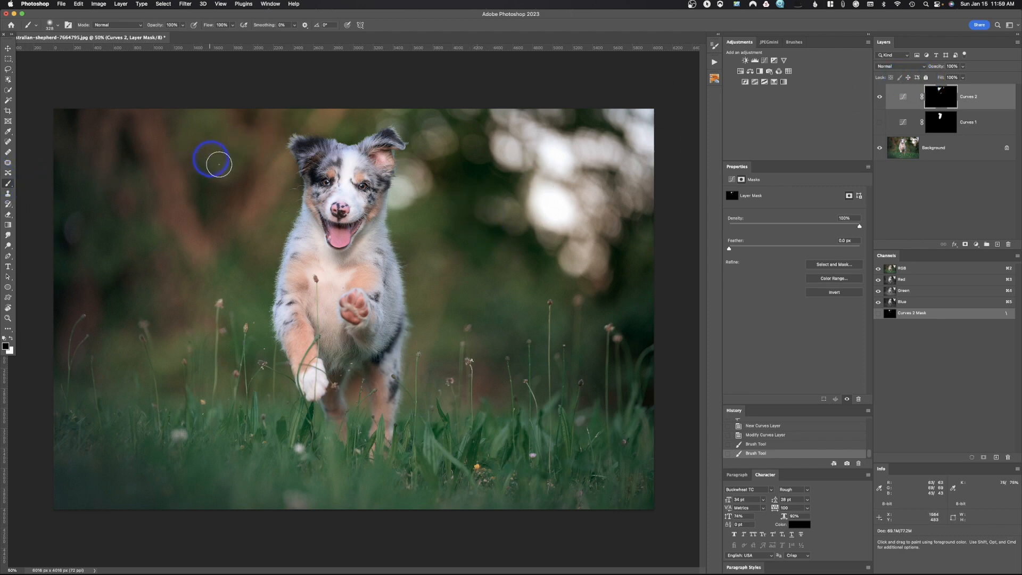
click(880, 99)
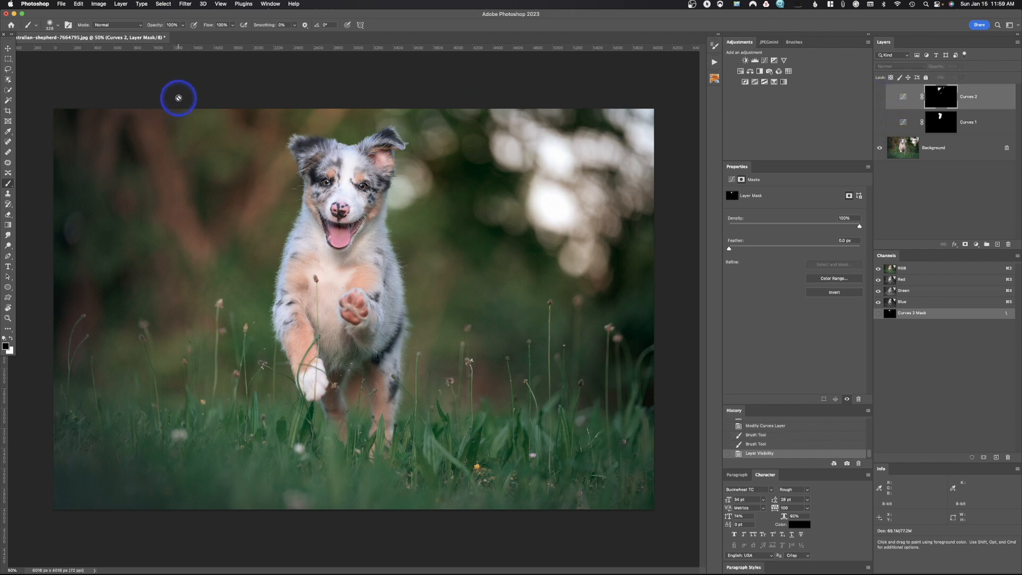
- Make the Background layer active and select the puppy with Select Subject
click(163, 4)
click(170, 48)
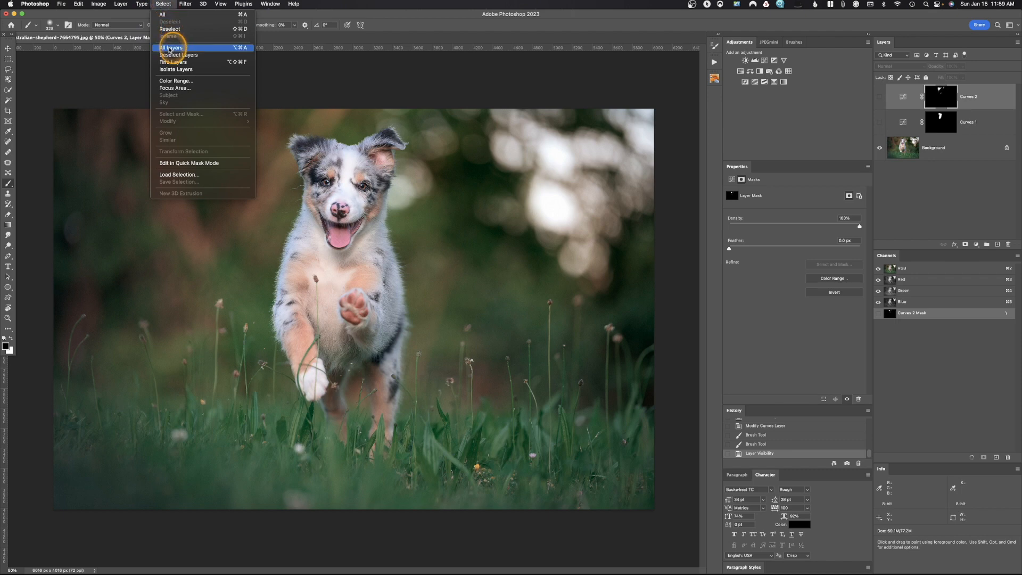
click(904, 149)
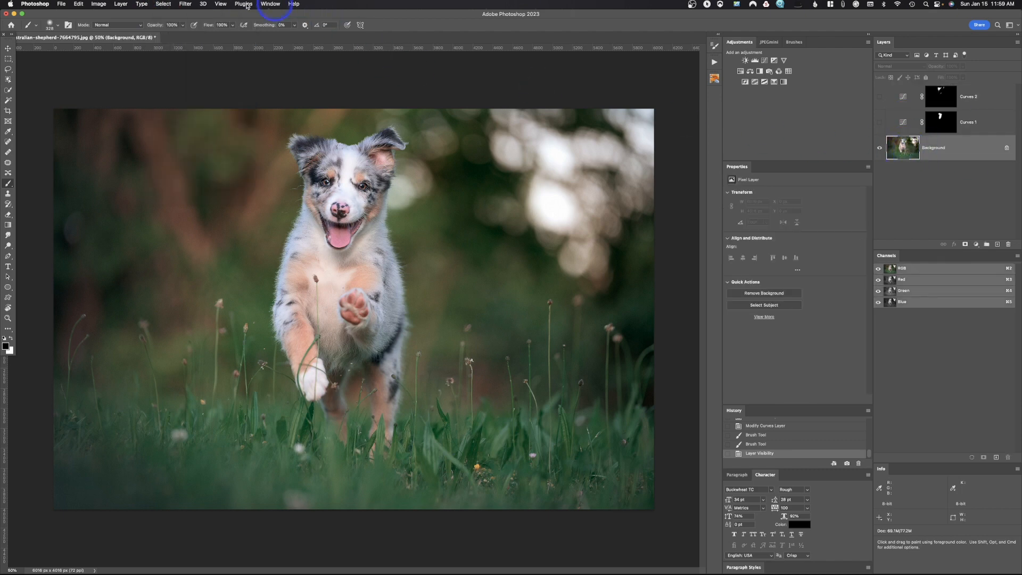
click(173, 4)
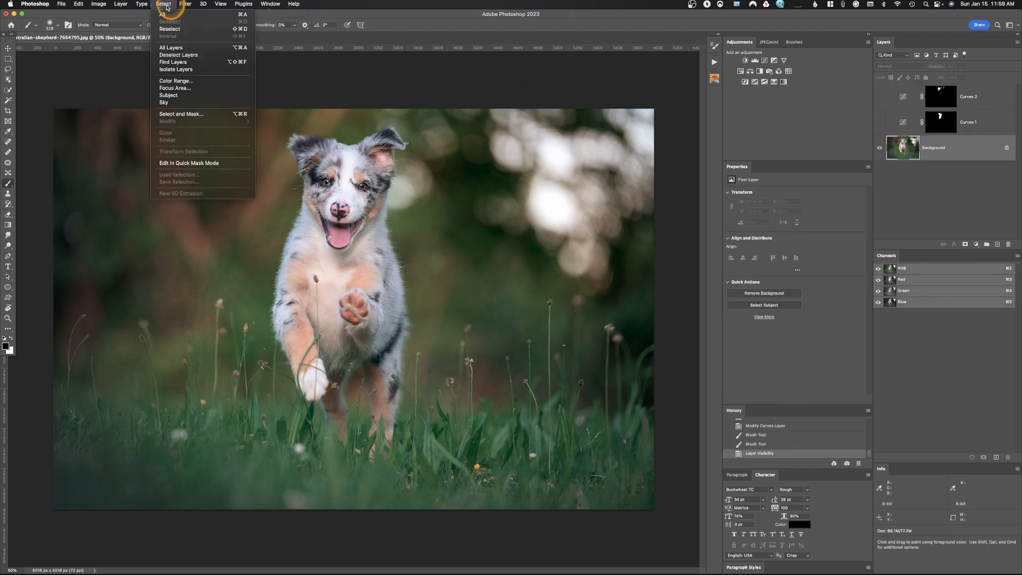
click(171, 95)
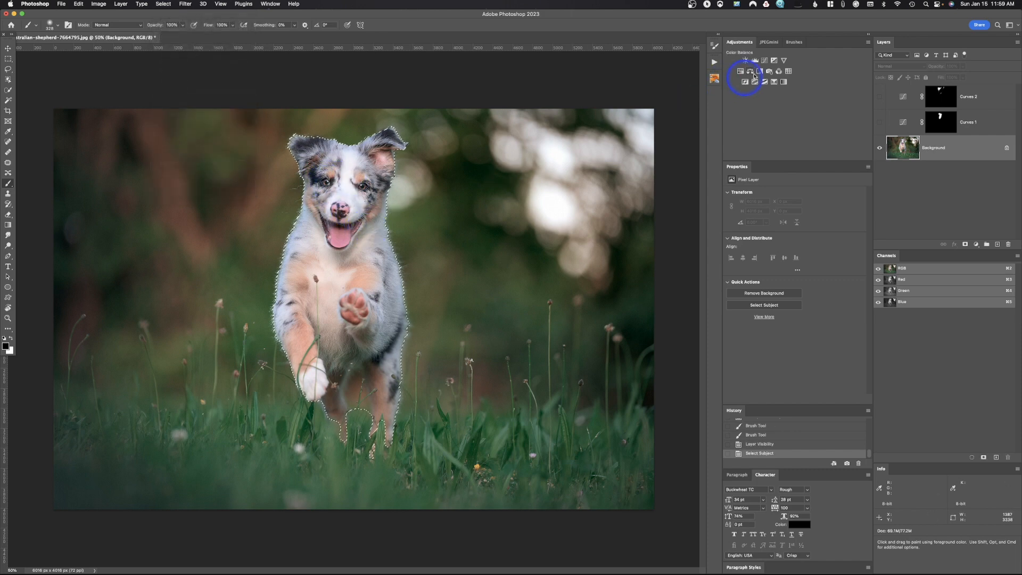
- Add a Curves layer from the puppy selection, inspect its mask, and set a curve point at input 173, output 123
click(765, 61)
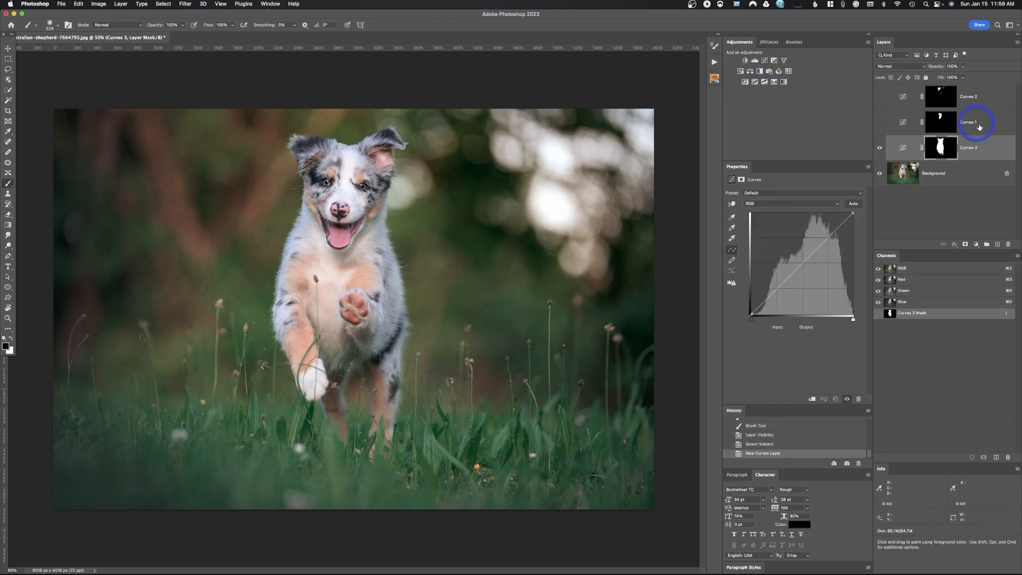
alt+click(942, 146)
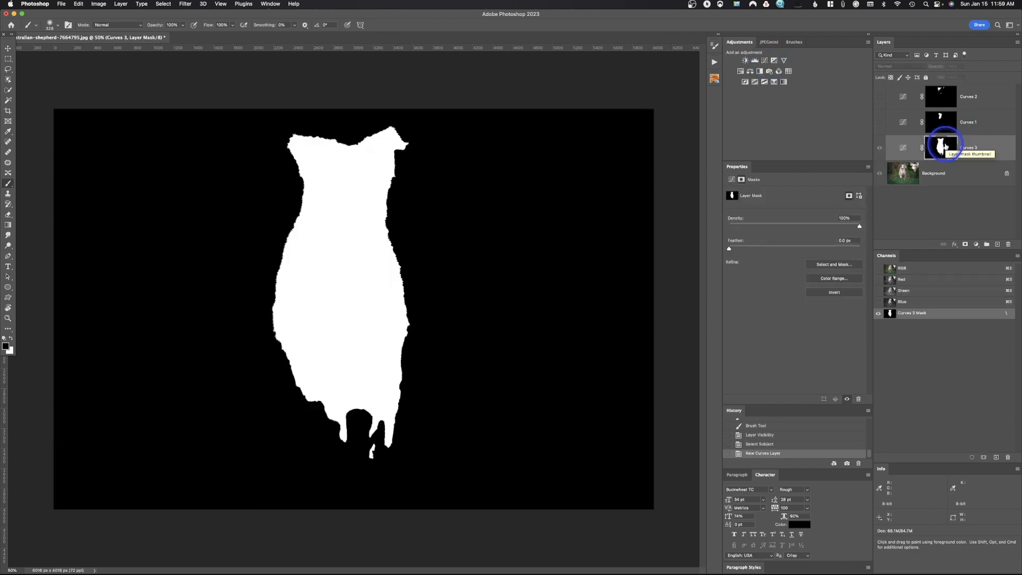
alt+click(941, 145)
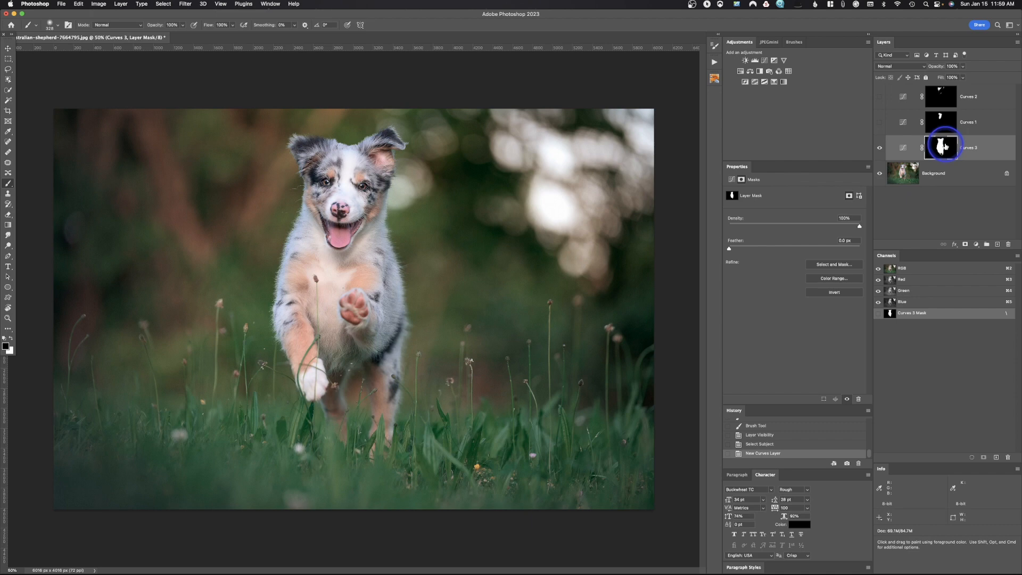
click(913, 148)
drag(815, 251, 820, 265)
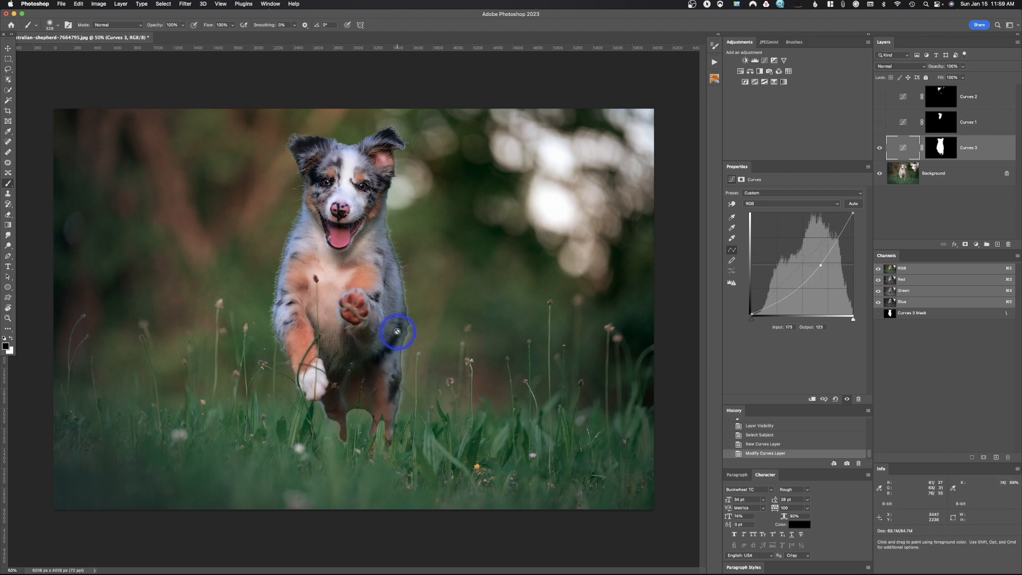